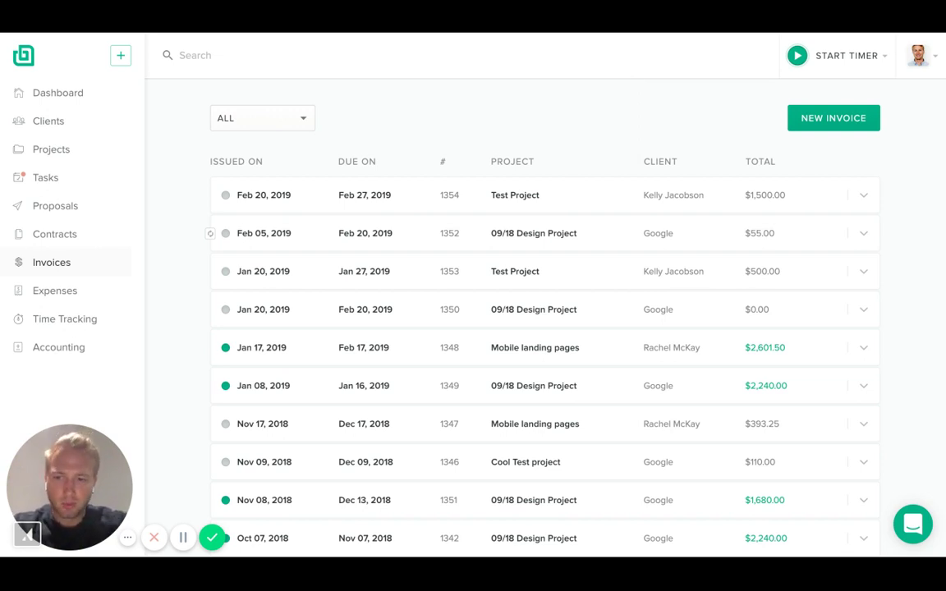
{"action": "left_click", "coordinate": [281, 125]}
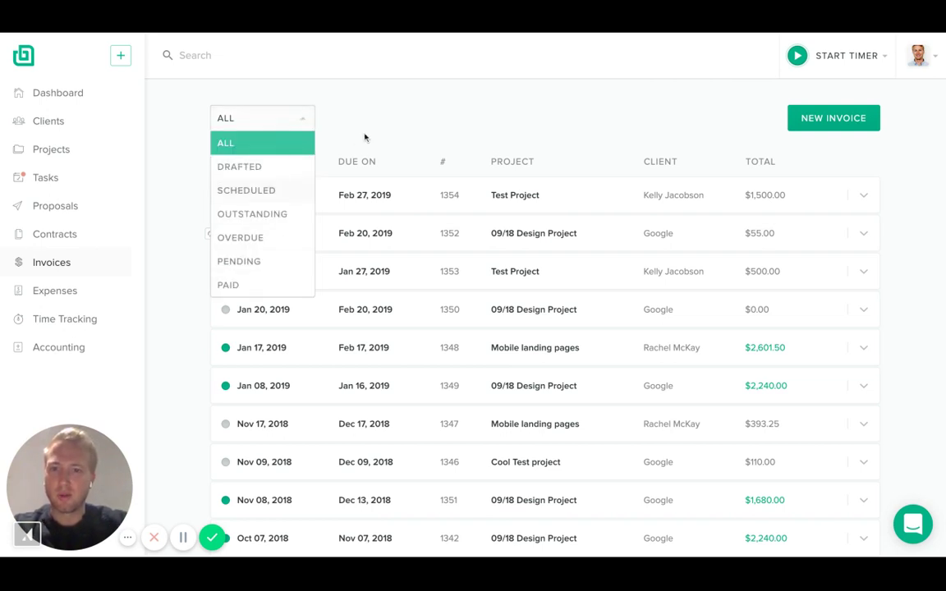
{"action": "left_click", "coordinate": [329, 125]}
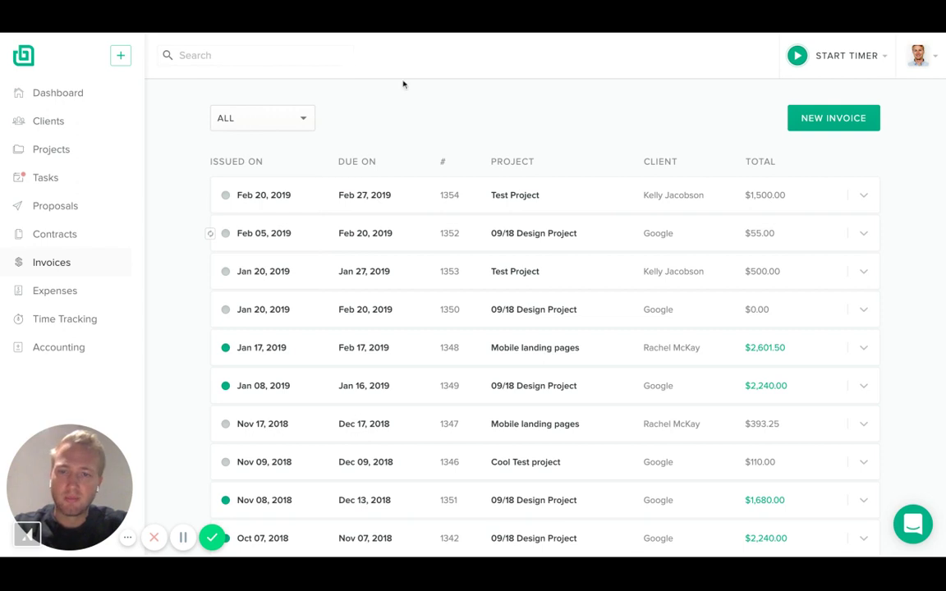
Step: Start a new invoice for the existing client whose project is Test Project
{"action": "left_click", "coordinate": [817, 120]}
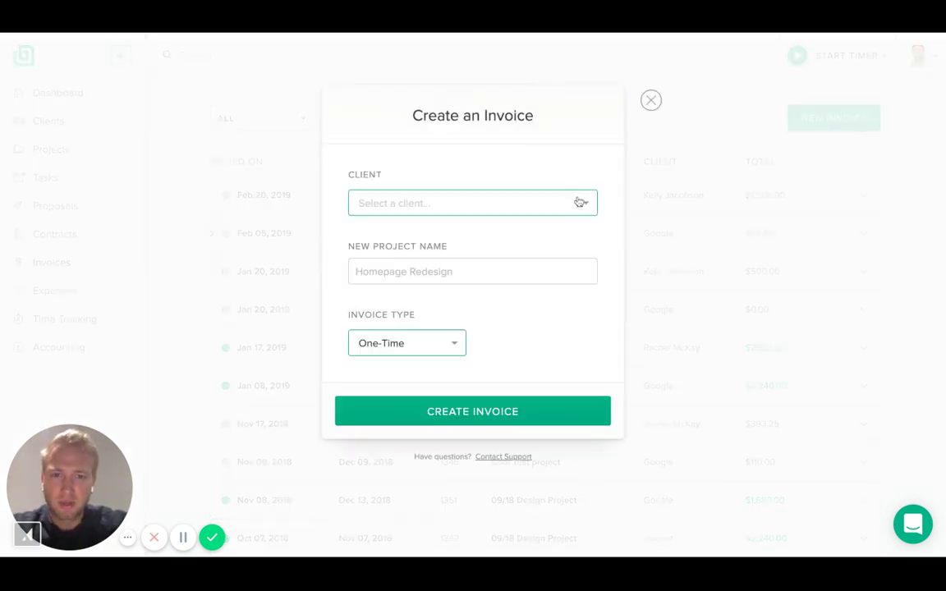
{"action": "left_click", "coordinate": [580, 202]}
{"action": "left_click", "coordinate": [558, 298]}
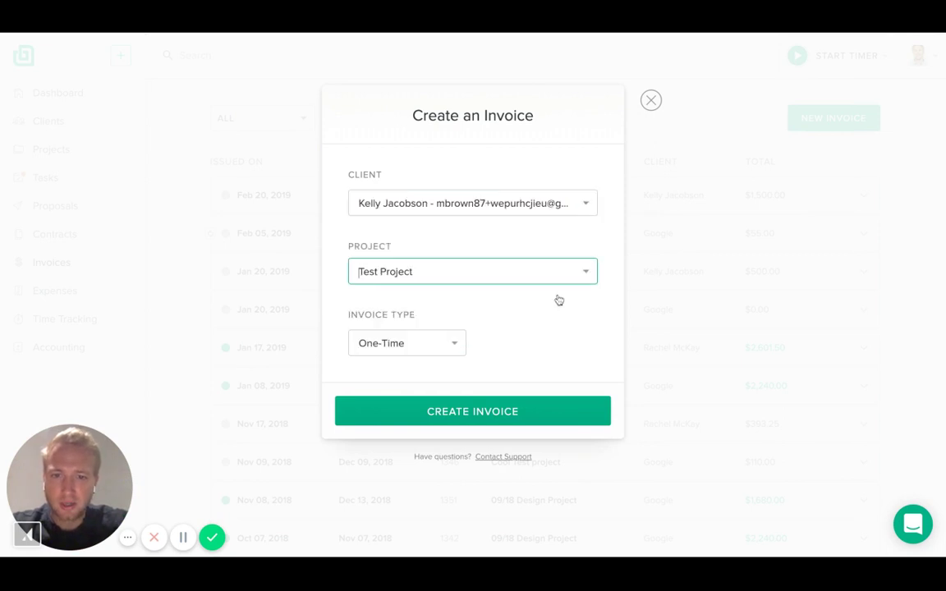
{"action": "left_click", "coordinate": [520, 312]}
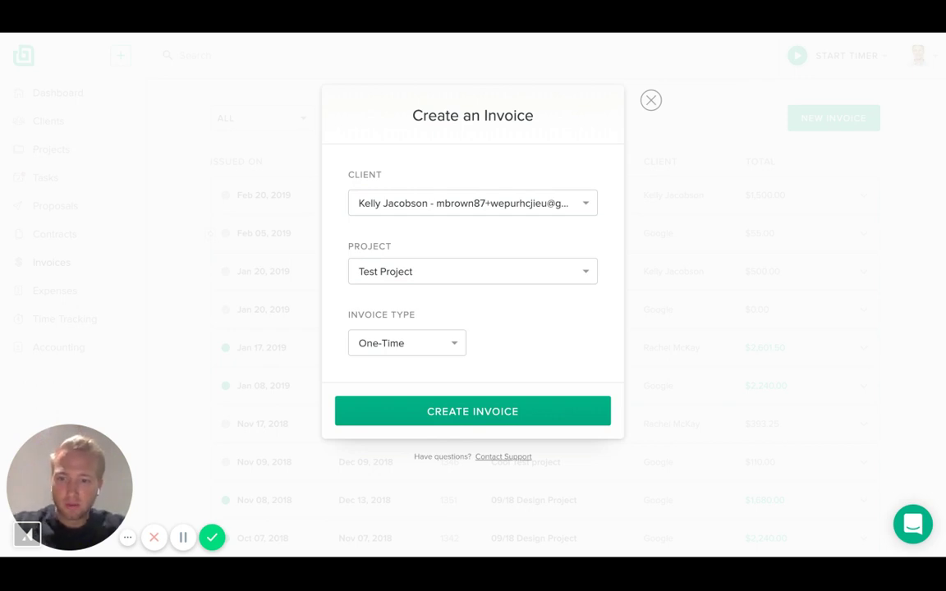
Step: Try the Recurring invoice type and view its frequency options
{"action": "left_click", "coordinate": [391, 346]}
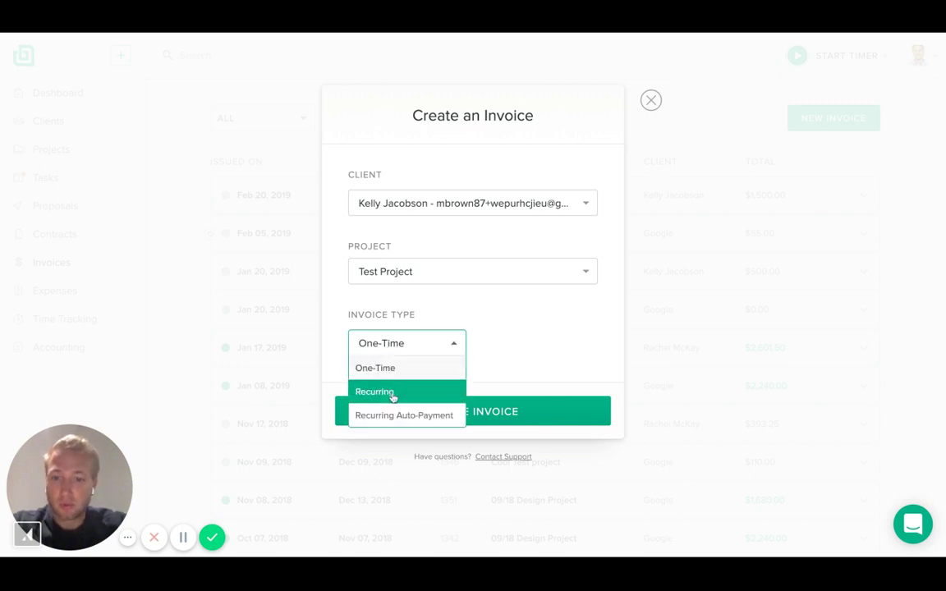
{"action": "left_click", "coordinate": [392, 396]}
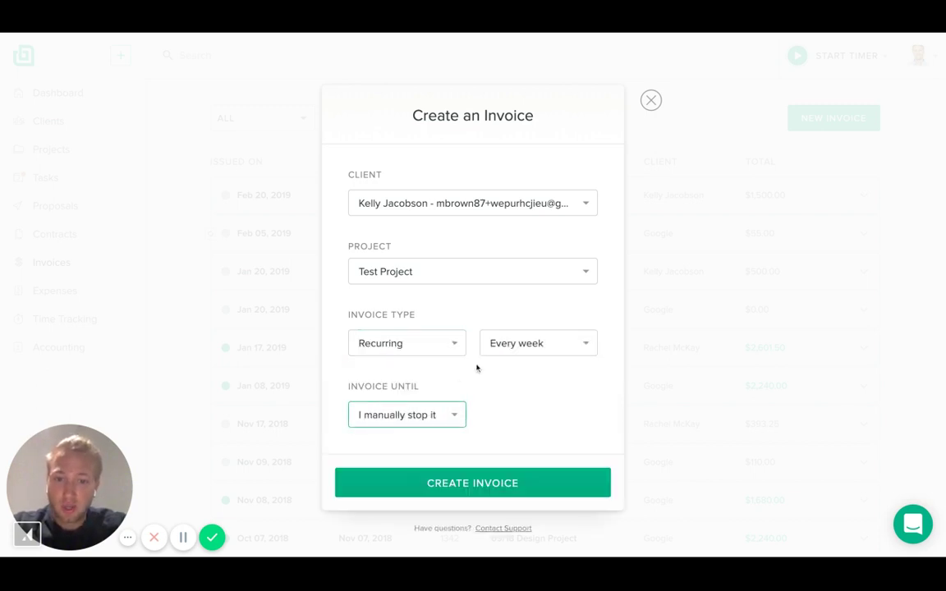
{"action": "left_click", "coordinate": [506, 350]}
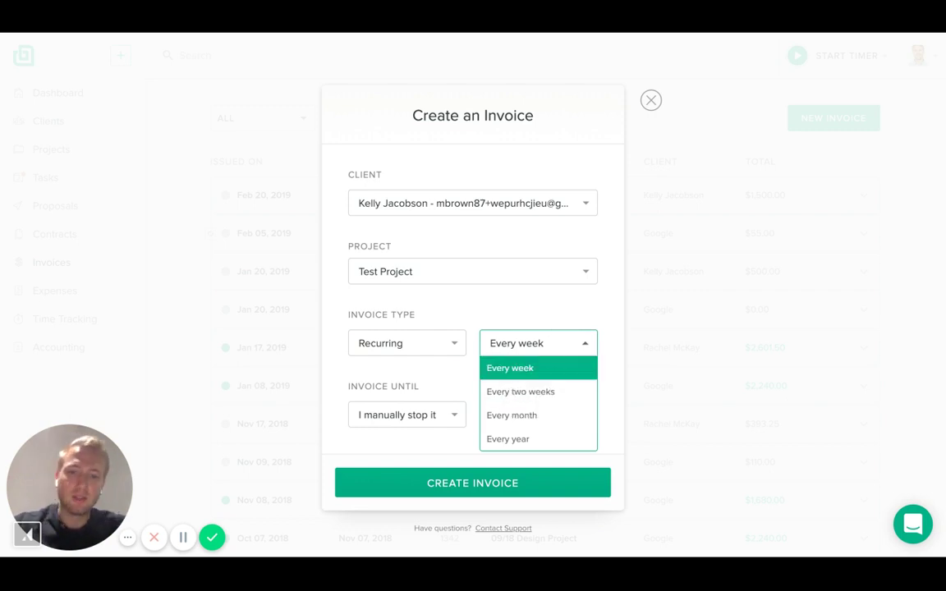
{"action": "key", "text": "Escape"}
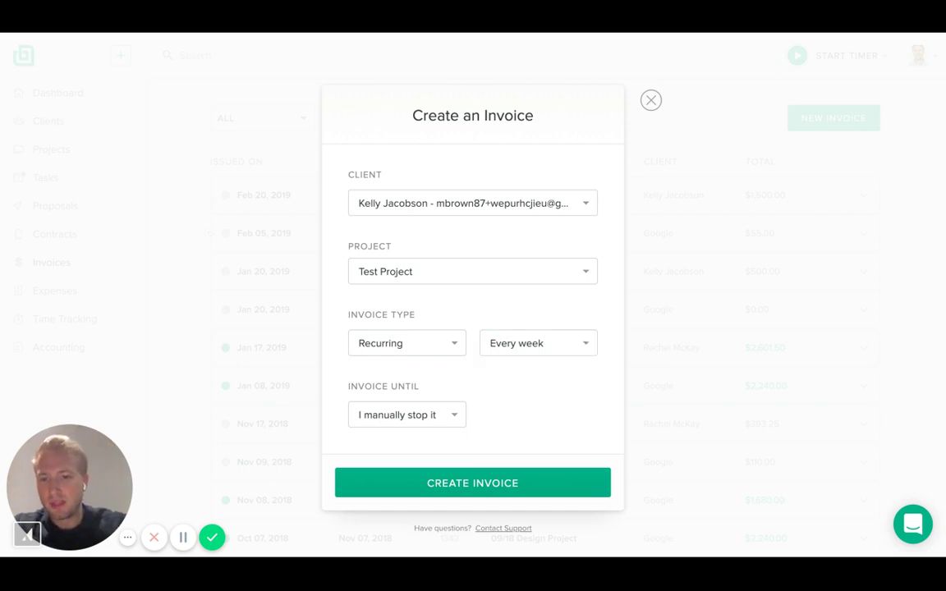
Step: Try the Recurring Auto-Payment invoice type with invoicing until a specific date
{"action": "left_click", "coordinate": [432, 345]}
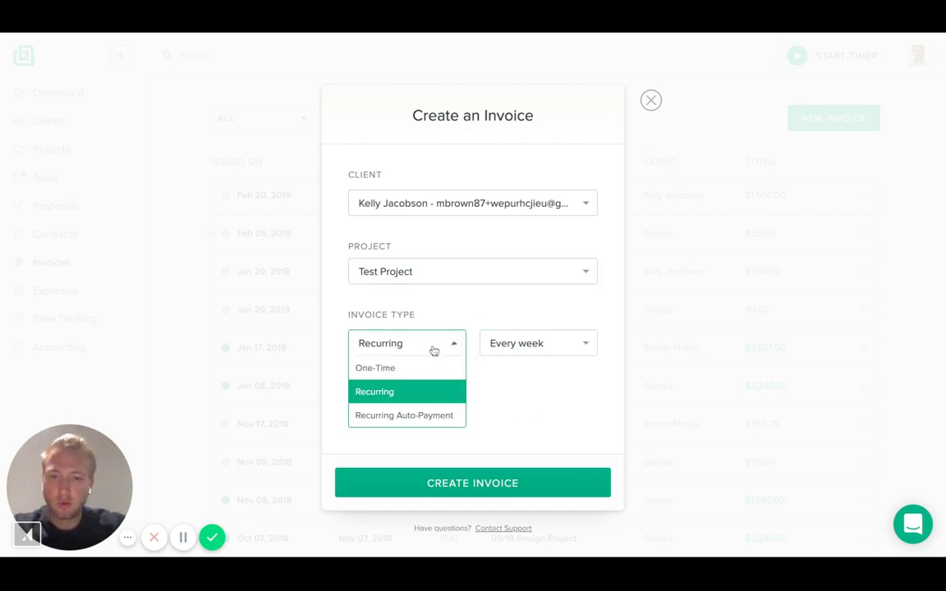
{"action": "left_click", "coordinate": [421, 416]}
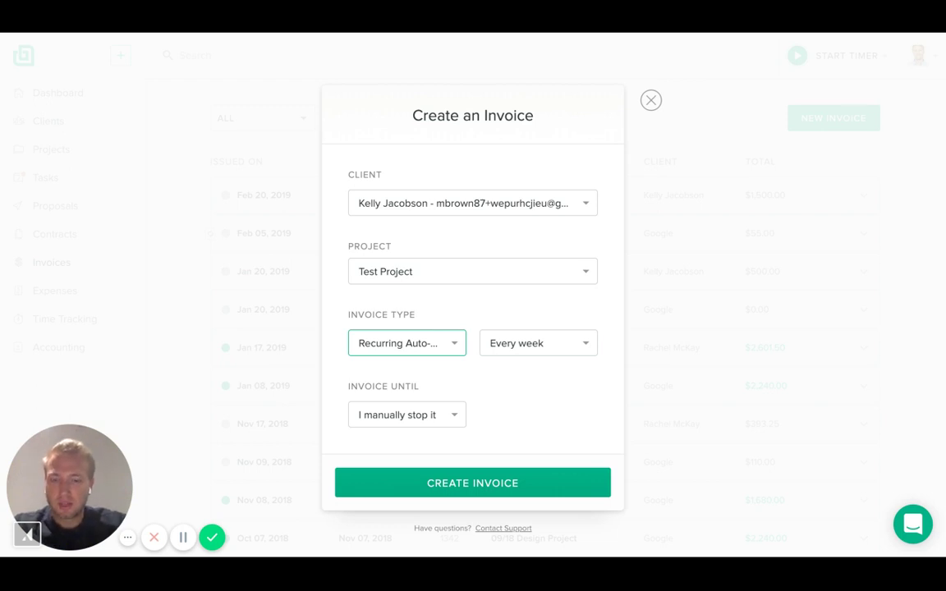
{"action": "left_click", "coordinate": [450, 414]}
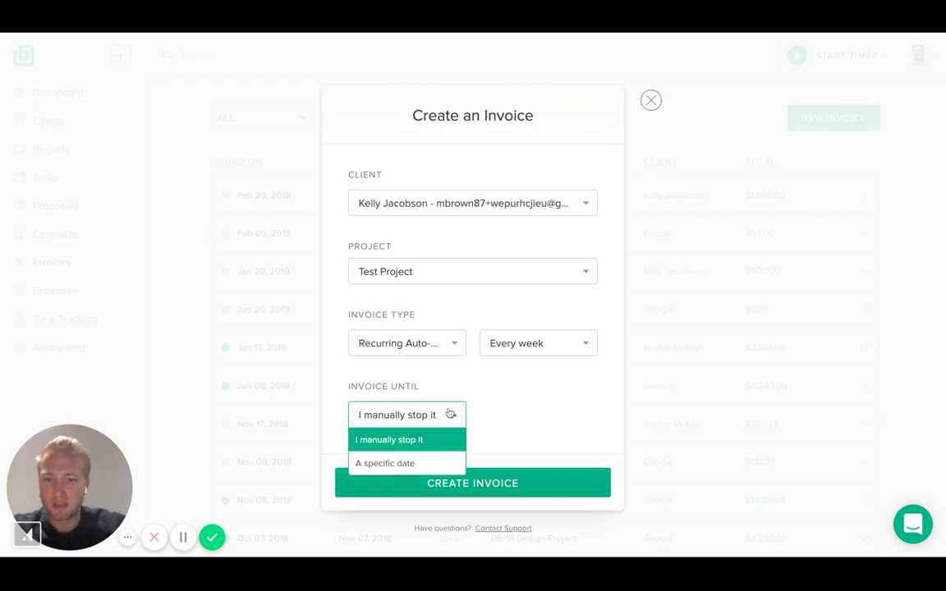
{"action": "left_click", "coordinate": [435, 462]}
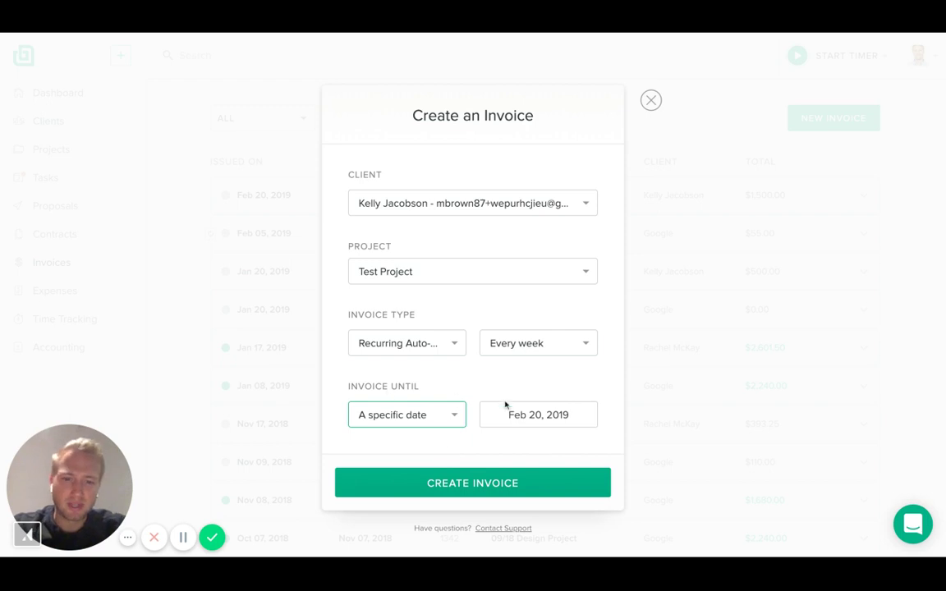
Step: Set the invoice type to One-Time and create the invoice
{"action": "left_click", "coordinate": [444, 352]}
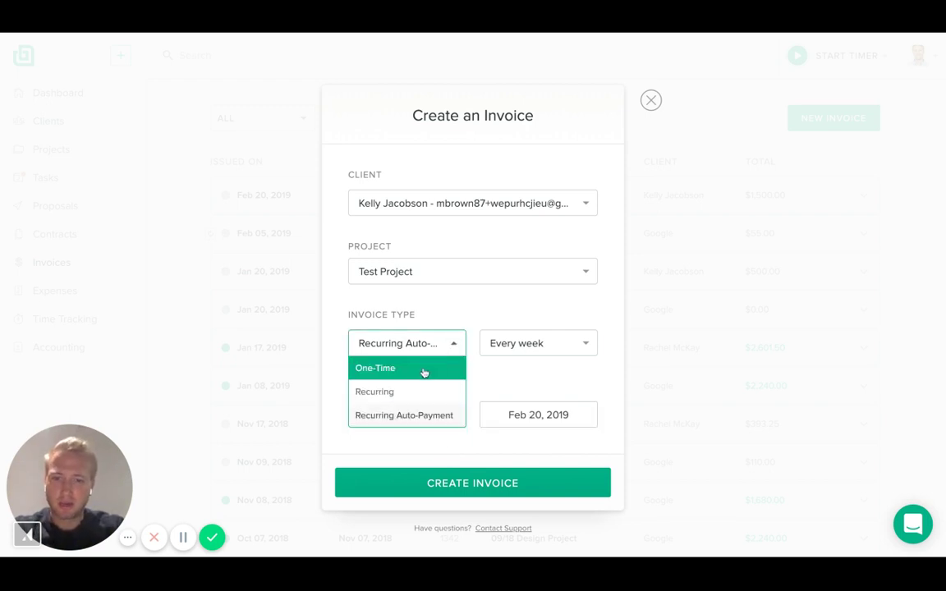
{"action": "left_click", "coordinate": [423, 373]}
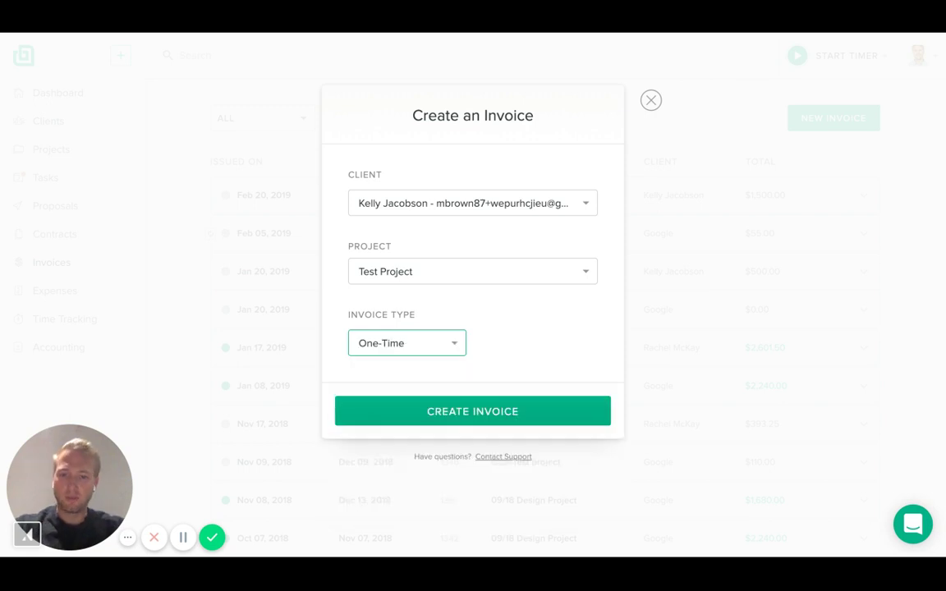
{"action": "left_click", "coordinate": [484, 409]}
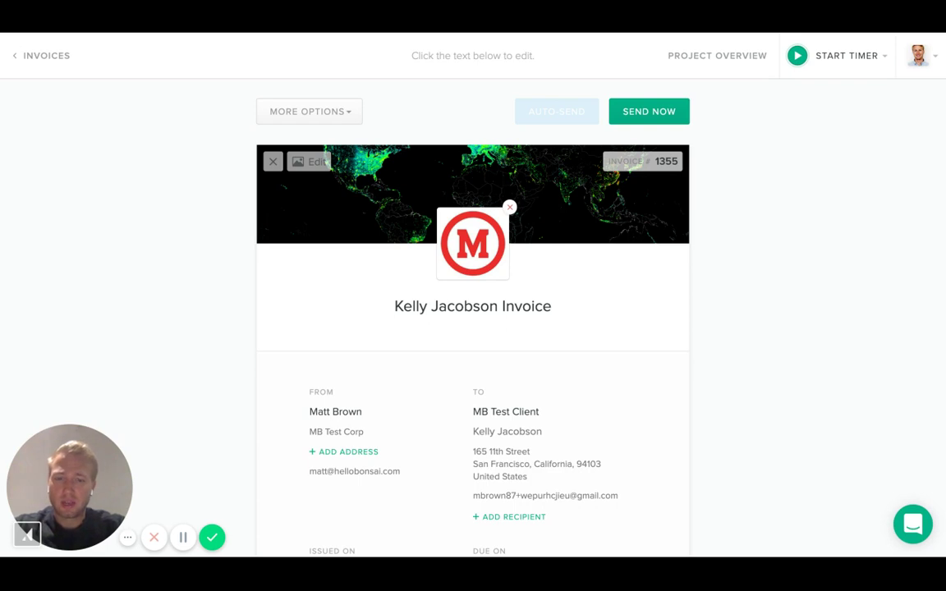
Step: Change the invoice number in the header banner to 1000
{"action": "mouse_move", "coordinate": [481, 224]}
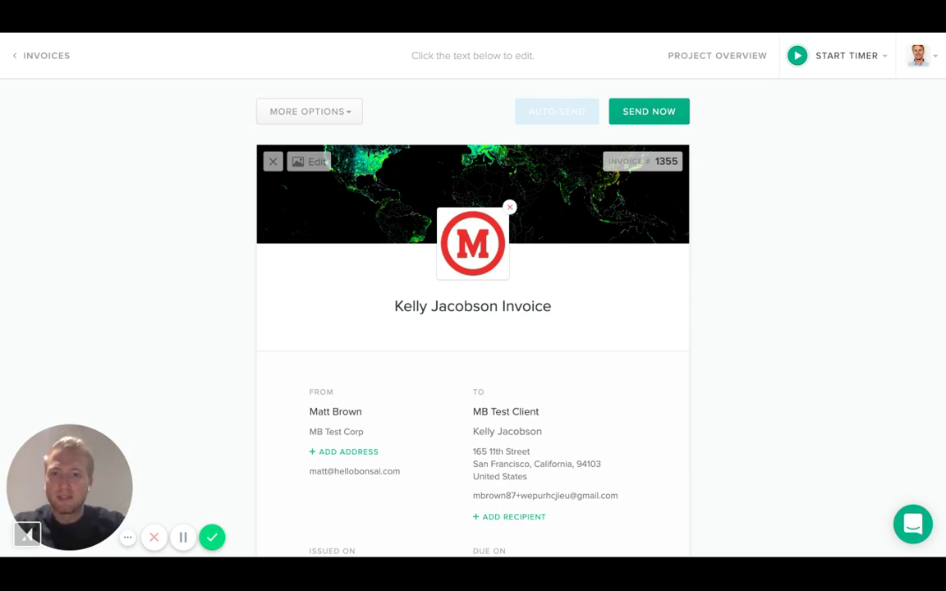
{"action": "left_click", "coordinate": [665, 163]}
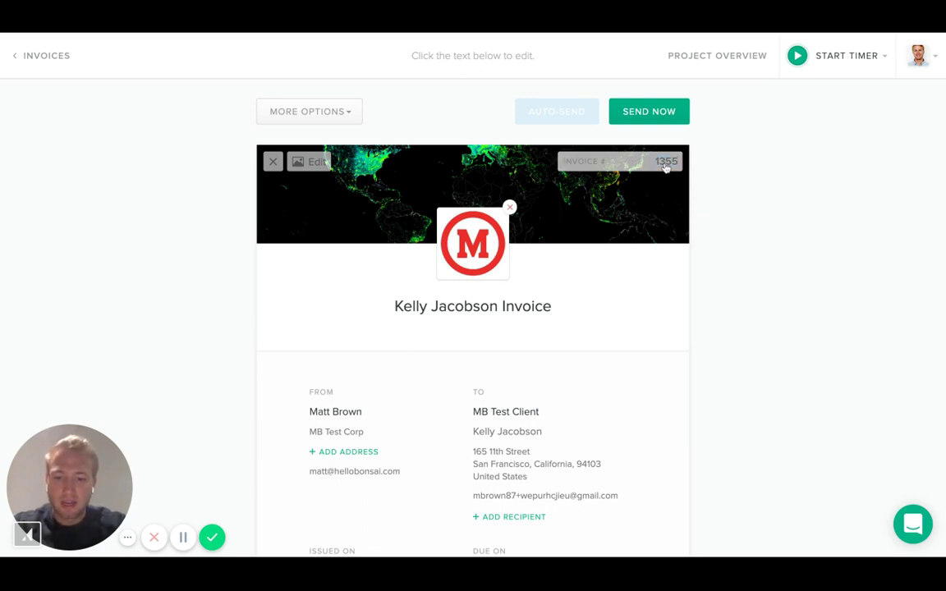
{"action": "type", "text": "10"}
{"action": "key", "text": "BackSpace"}
{"action": "key", "text": "BackSpace"}
{"action": "key", "text": "BackSpace"}
{"action": "key", "text": "BackSpace"}
{"action": "key", "text": "BackSpace"}
{"action": "key", "text": "BackSpace"}
{"action": "type", "text": "1000"}
{"action": "left_click", "coordinate": [686, 394]}
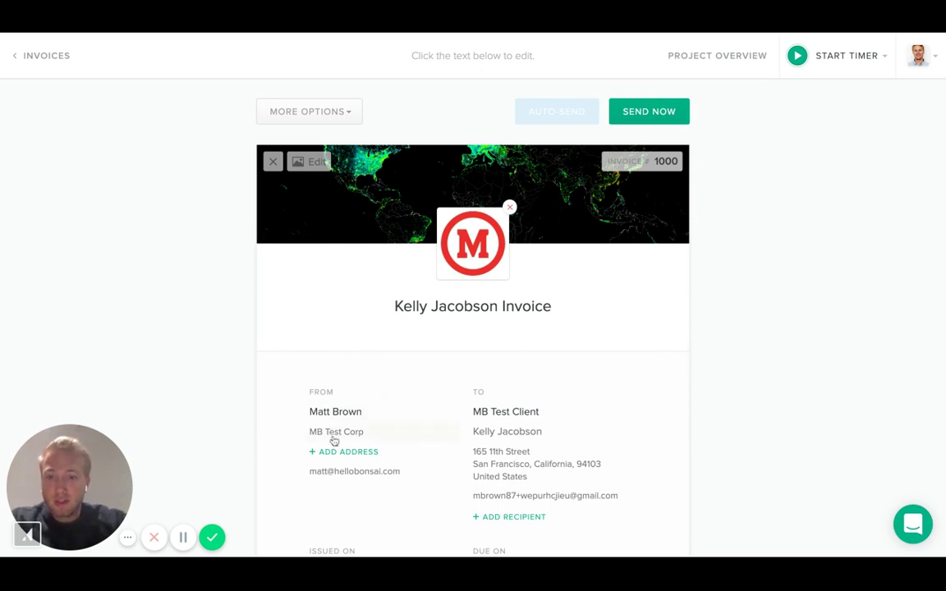
Step: Examine the invoice's sender, recipient and date details, including the calendar of the issue date
{"action": "scroll", "coordinate": [333, 441], "scroll_direction": "down", "scroll_amount": 2}
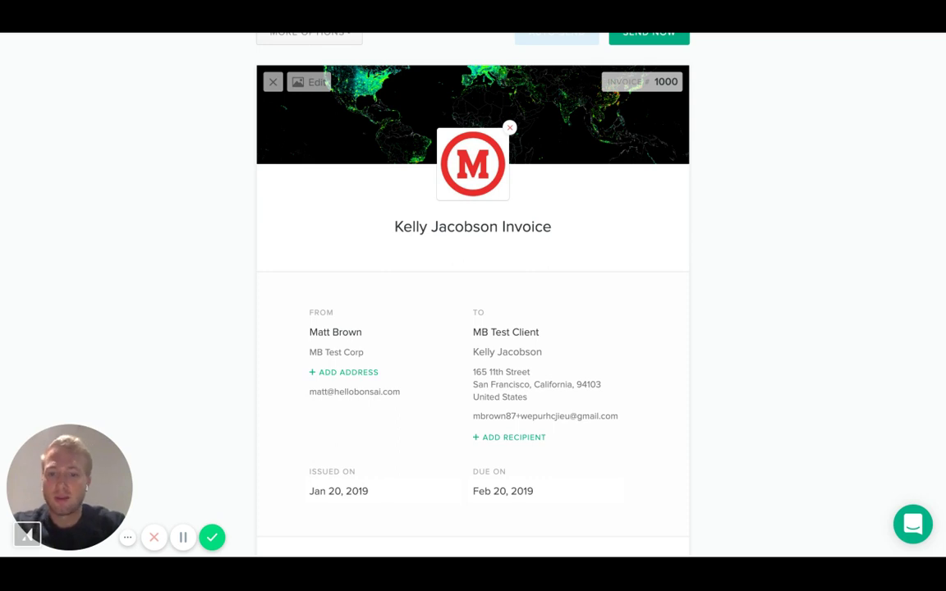
{"action": "scroll", "coordinate": [329, 314], "scroll_direction": "down", "scroll_amount": 3}
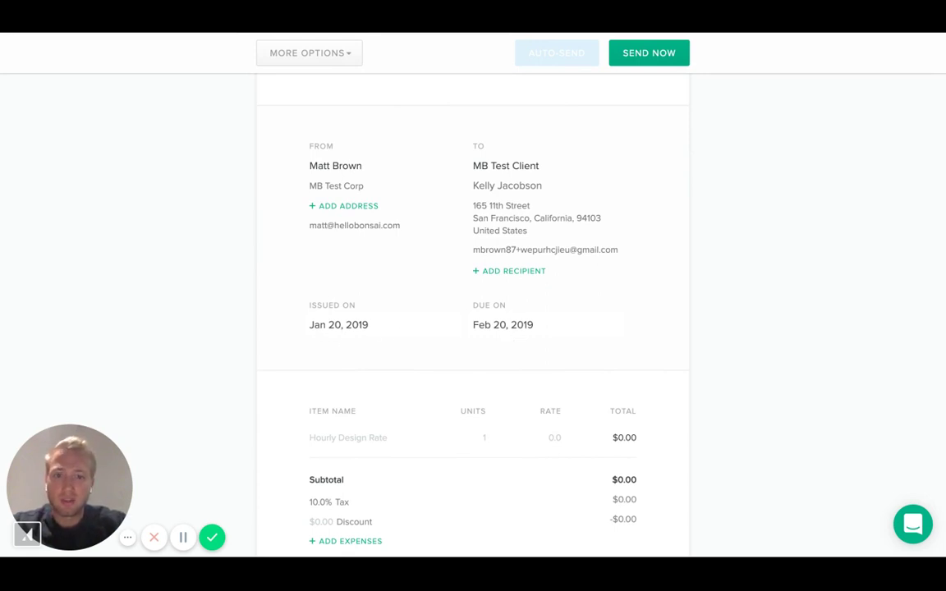
{"action": "left_click", "coordinate": [338, 325]}
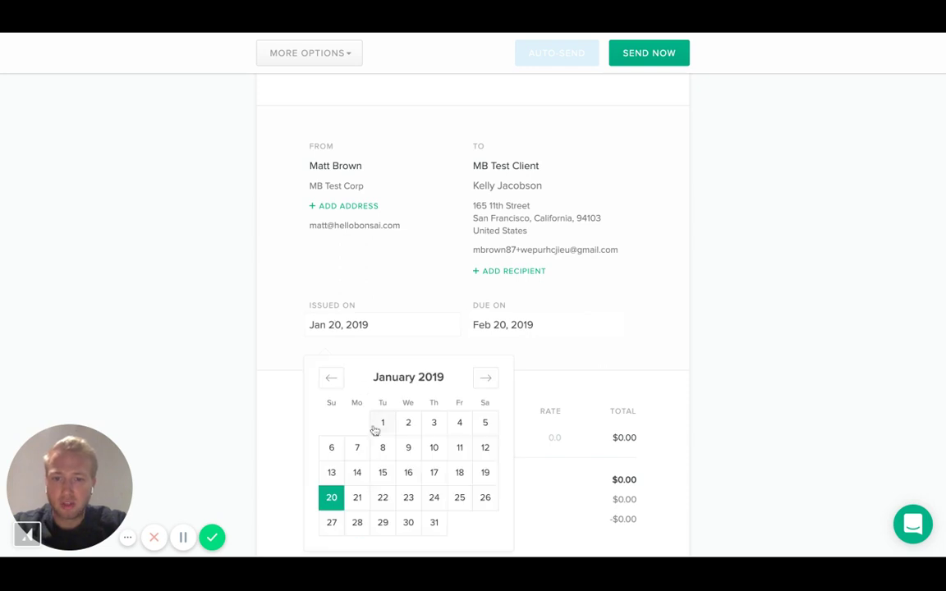
{"action": "left_click", "coordinate": [271, 363]}
Step: Add the first line item "New website" with 1 unit at a rate of 1000
{"action": "scroll", "coordinate": [269, 363], "scroll_direction": "down", "scroll_amount": 1}
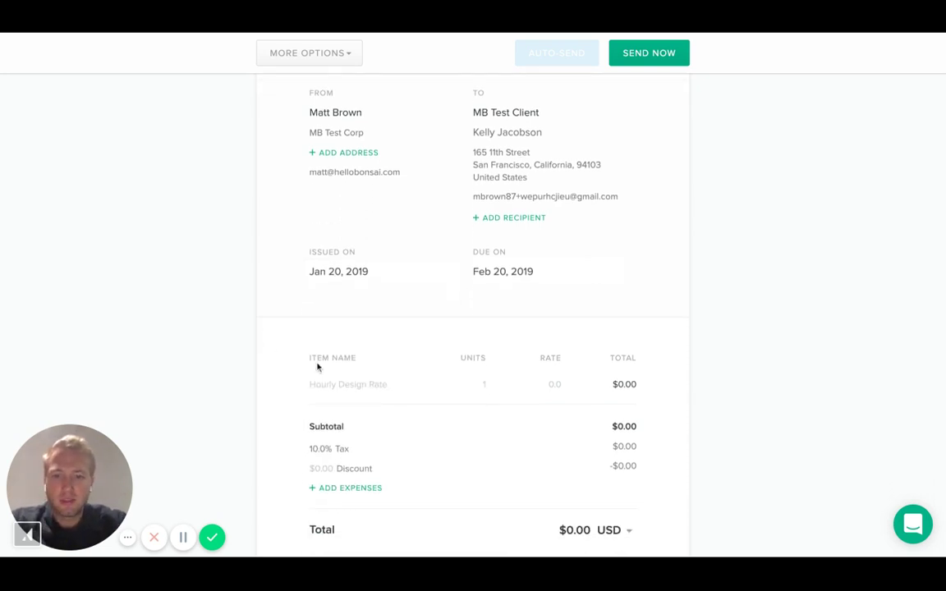
{"action": "scroll", "coordinate": [396, 358], "scroll_direction": "down", "scroll_amount": 1}
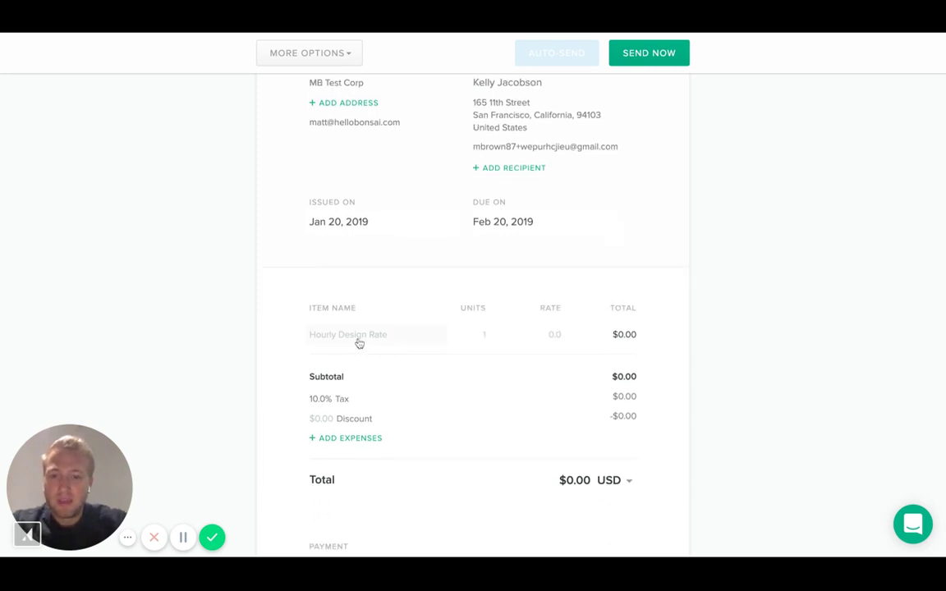
{"action": "left_click", "coordinate": [359, 344]}
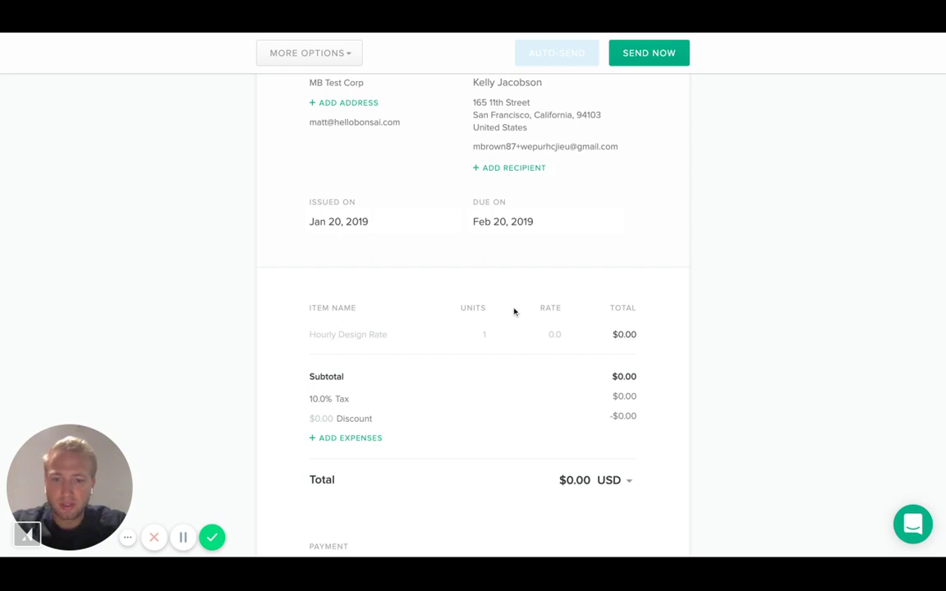
{"action": "left_click", "coordinate": [364, 337]}
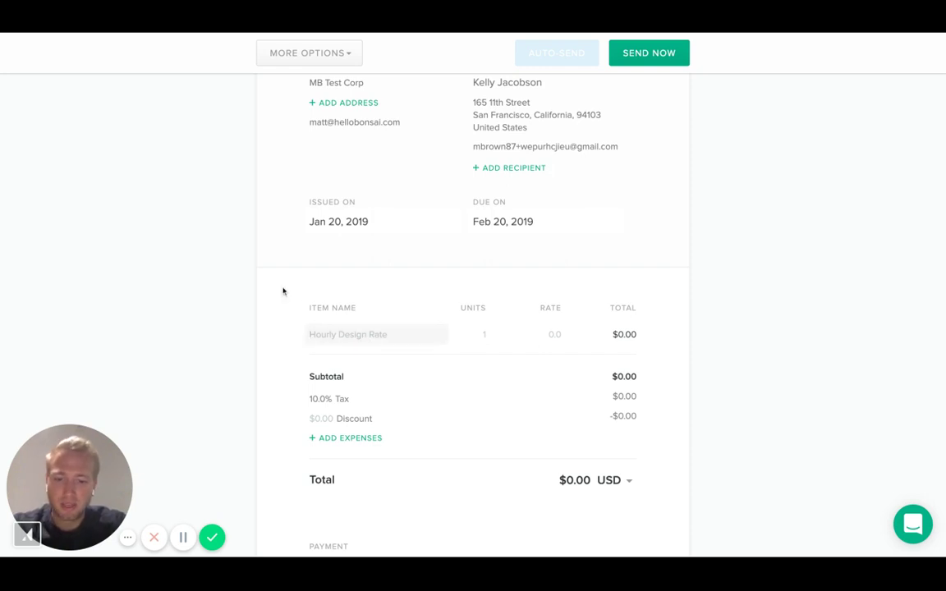
{"action": "type", "text": "New we"}
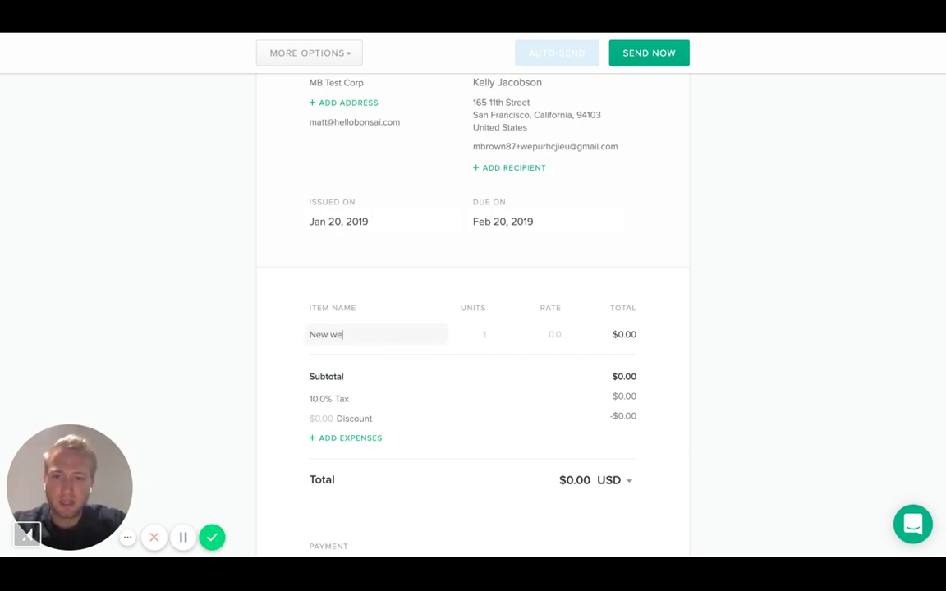
{"action": "type", "text": "bsite"}
{"action": "left_click", "coordinate": [485, 337]}
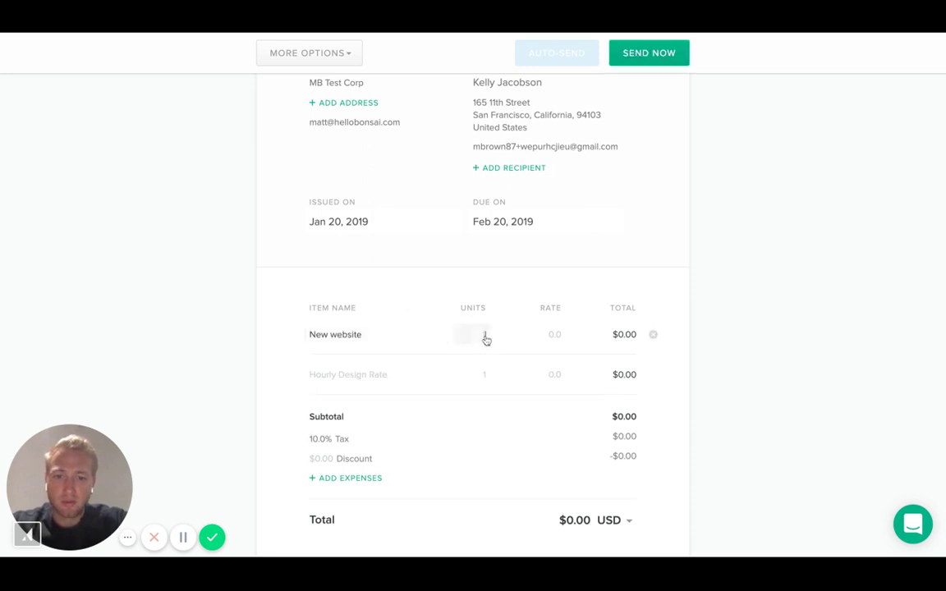
{"action": "left_click", "coordinate": [538, 336]}
{"action": "type", "text": "1000"}
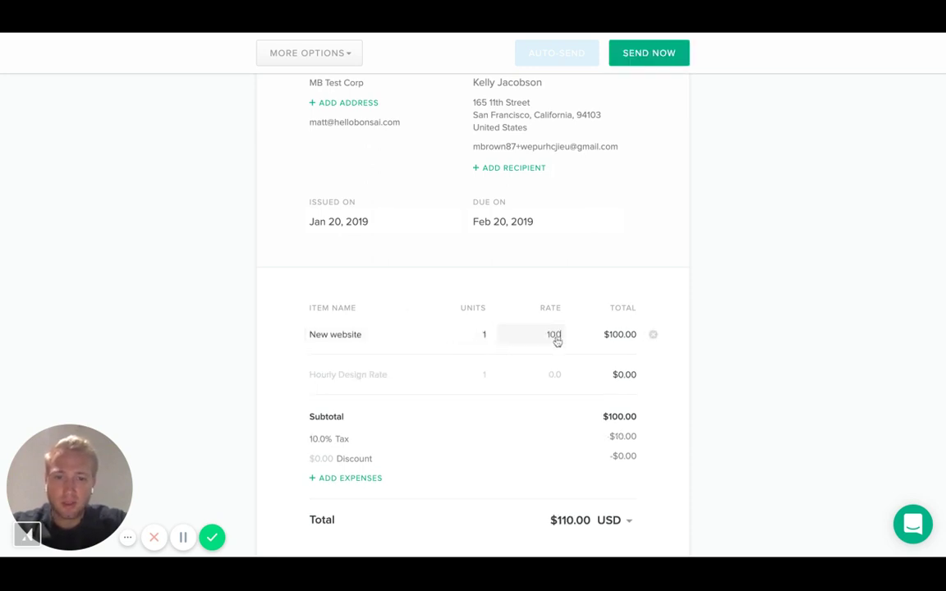
Step: Add a second line item "New mobile app" with 1 unit at a rate of 1,500
{"action": "left_click", "coordinate": [366, 376]}
{"action": "type", "text": "New mbi"}
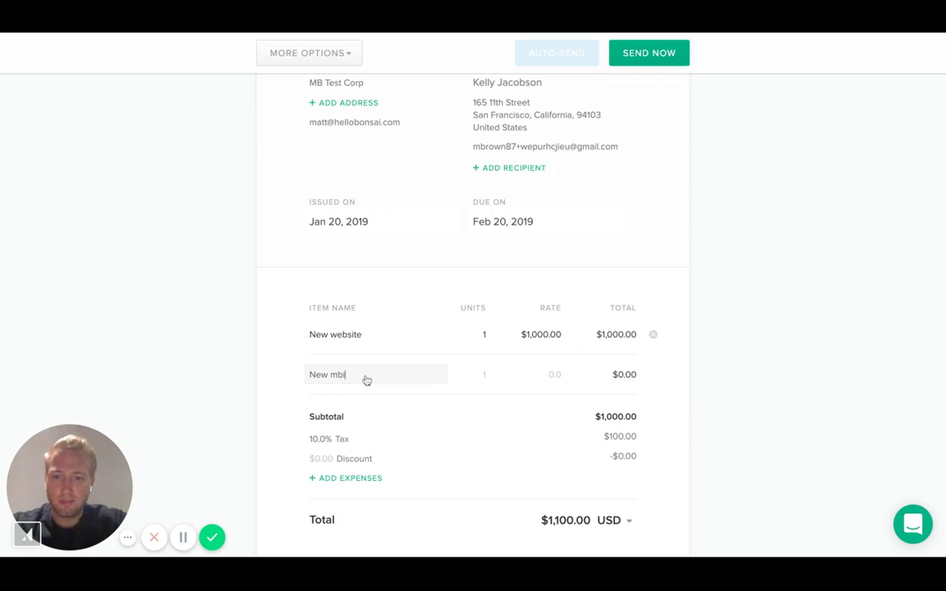
{"action": "key", "text": "BackSpace"}
{"action": "type", "text": "obile app"}
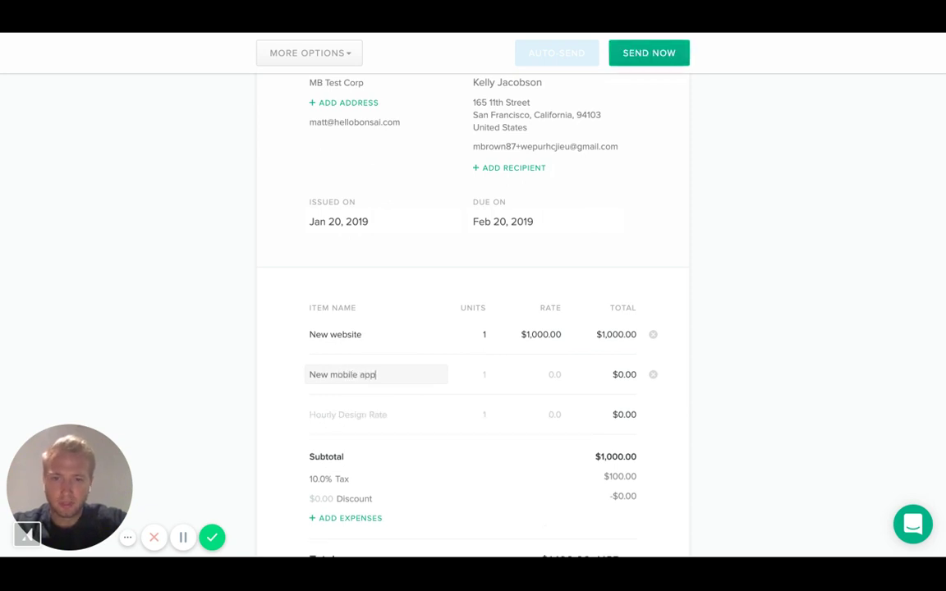
{"action": "left_click", "coordinate": [481, 379]}
{"action": "type", "text": "1"}
{"action": "left_click", "coordinate": [538, 380]}
{"action": "type", "text": "1,"}
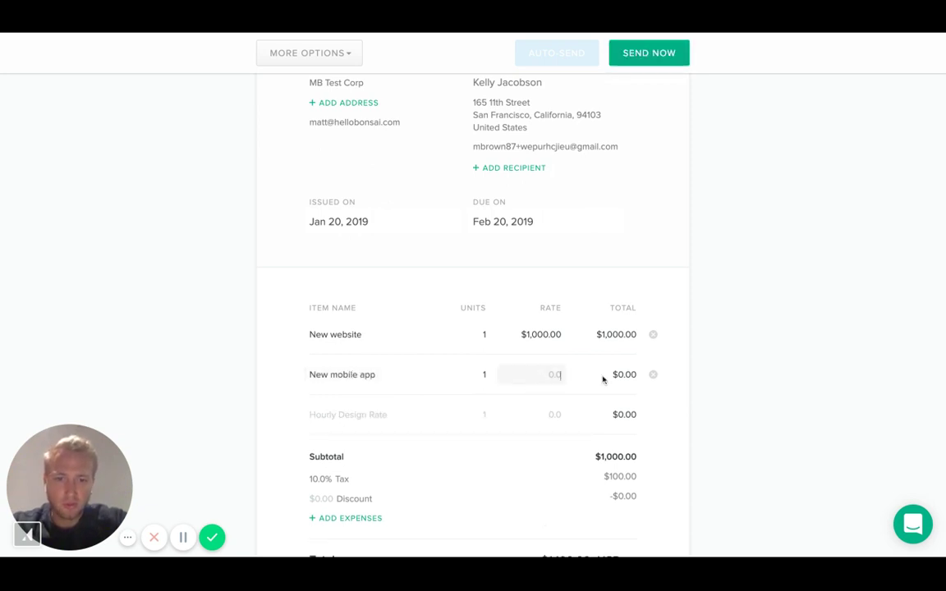
{"action": "type", "text": "500"}
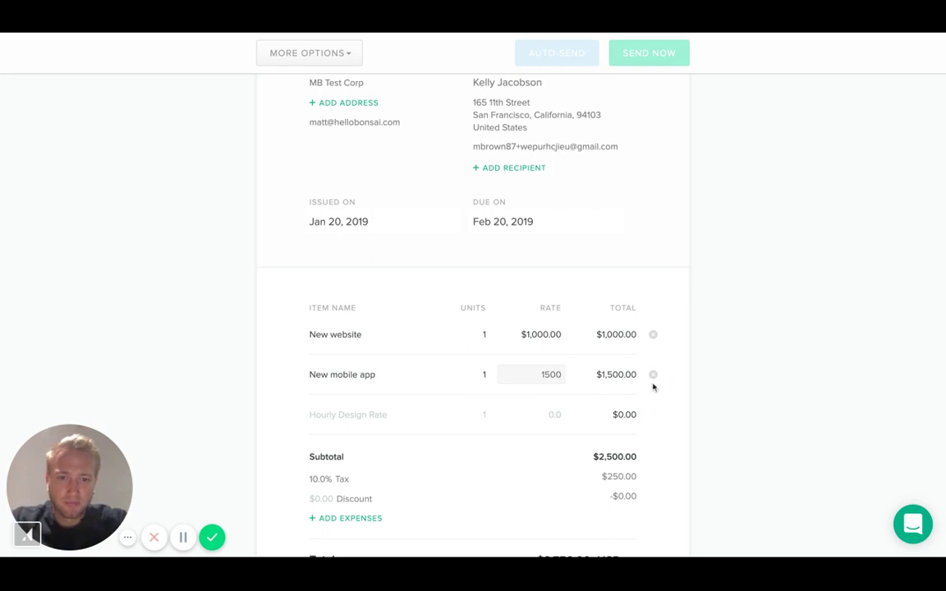
{"action": "left_click", "coordinate": [721, 383]}
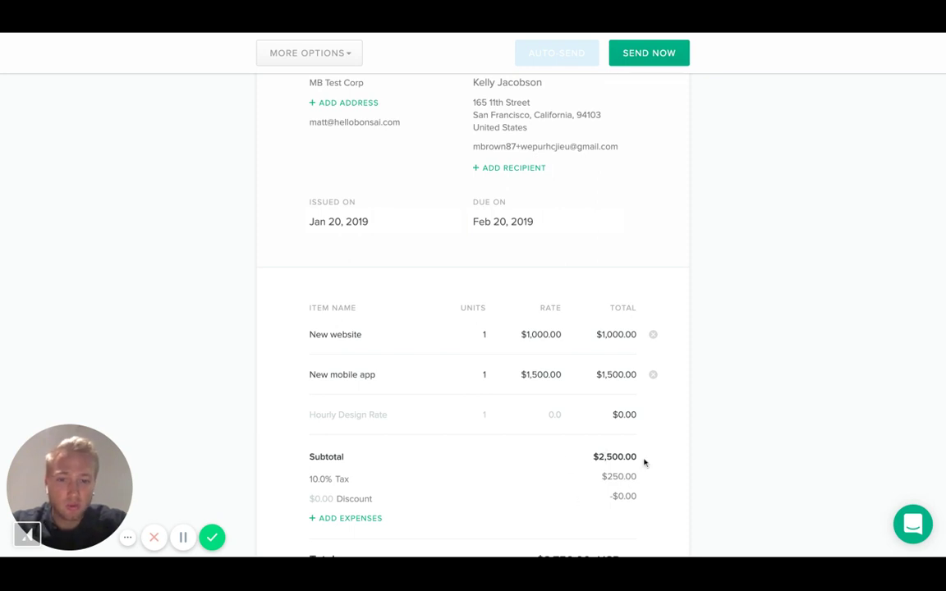
{"action": "scroll", "coordinate": [424, 442], "scroll_direction": "down", "scroll_amount": 1}
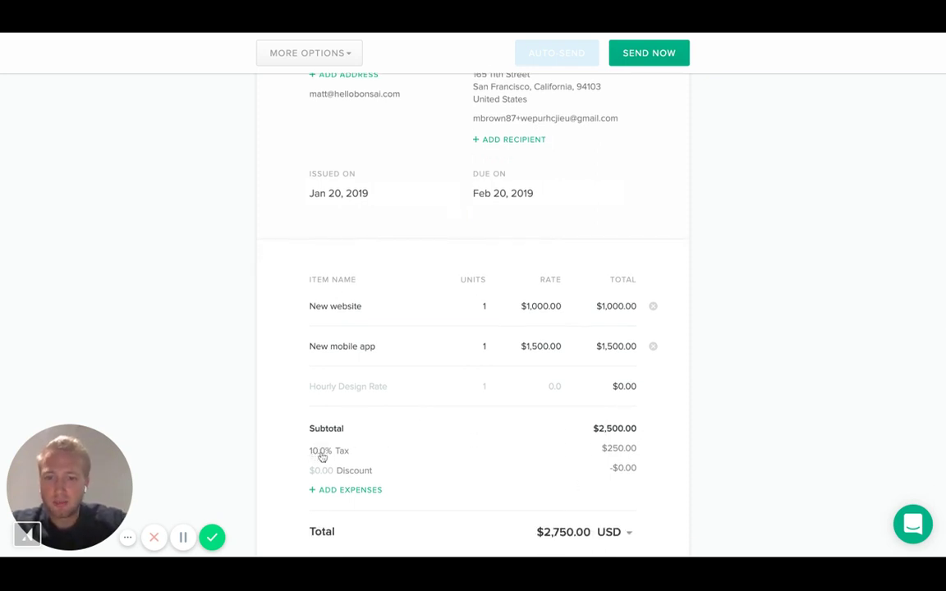
Step: Set the invoice's tax rate to 5% and its discount to $200
{"action": "left_click", "coordinate": [321, 451]}
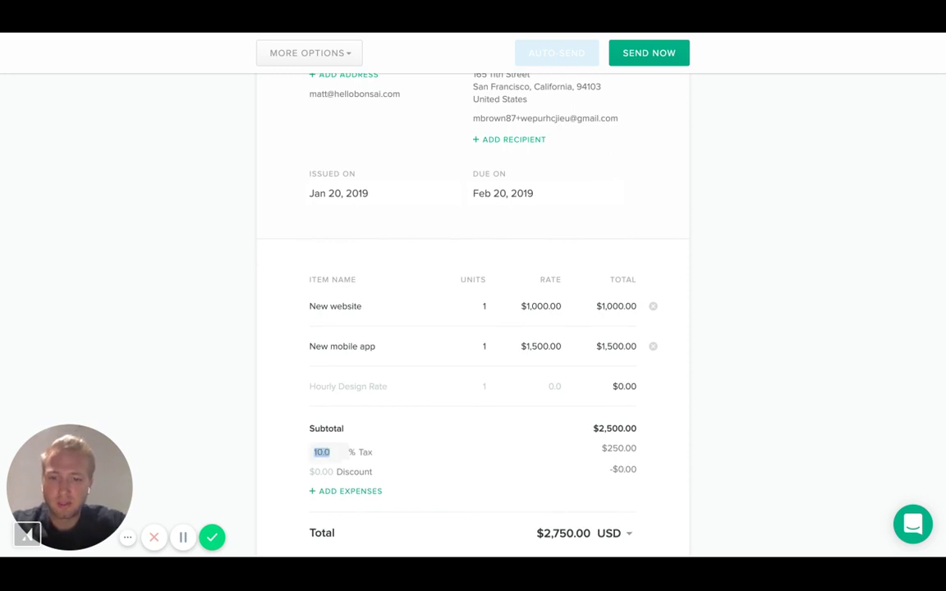
{"action": "type", "text": "5"}
{"action": "key", "text": "Return"}
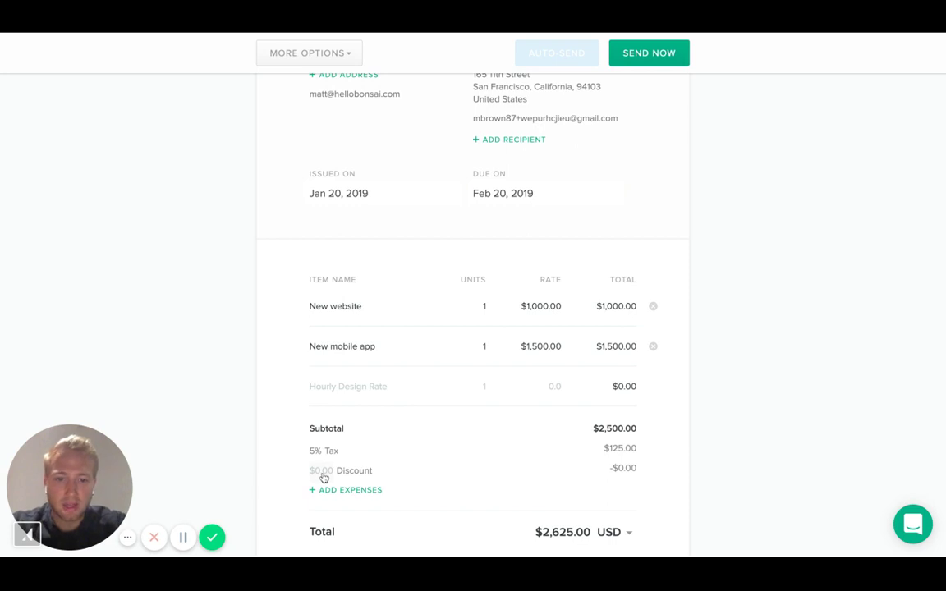
{"action": "left_click", "coordinate": [323, 473]}
{"action": "type", "text": "200"}
{"action": "key", "text": "Return"}
Step: Change the currency of the invoice total to EUR
{"action": "scroll", "coordinate": [720, 443], "scroll_direction": "down", "scroll_amount": 1}
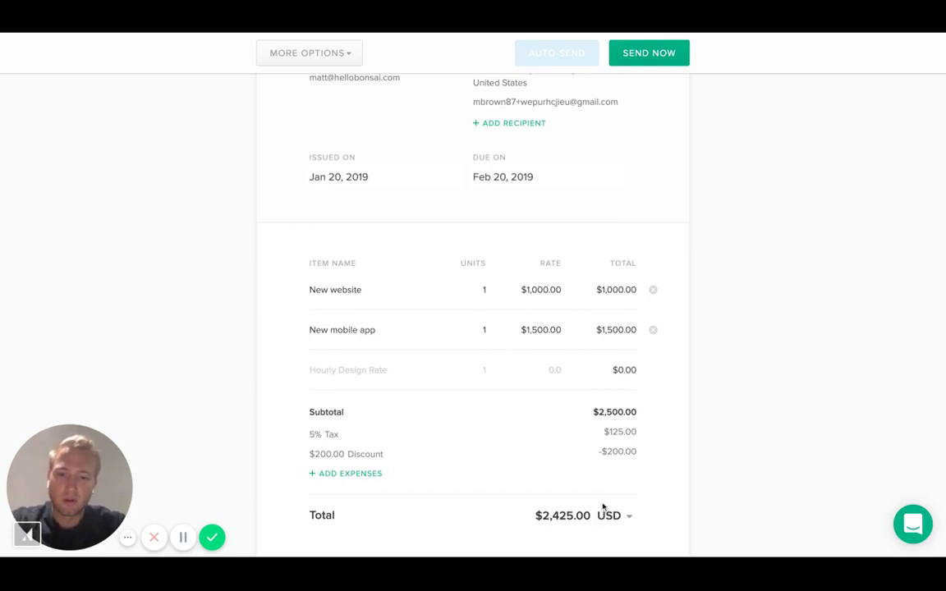
{"action": "scroll", "coordinate": [673, 436], "scroll_direction": "down", "scroll_amount": 2}
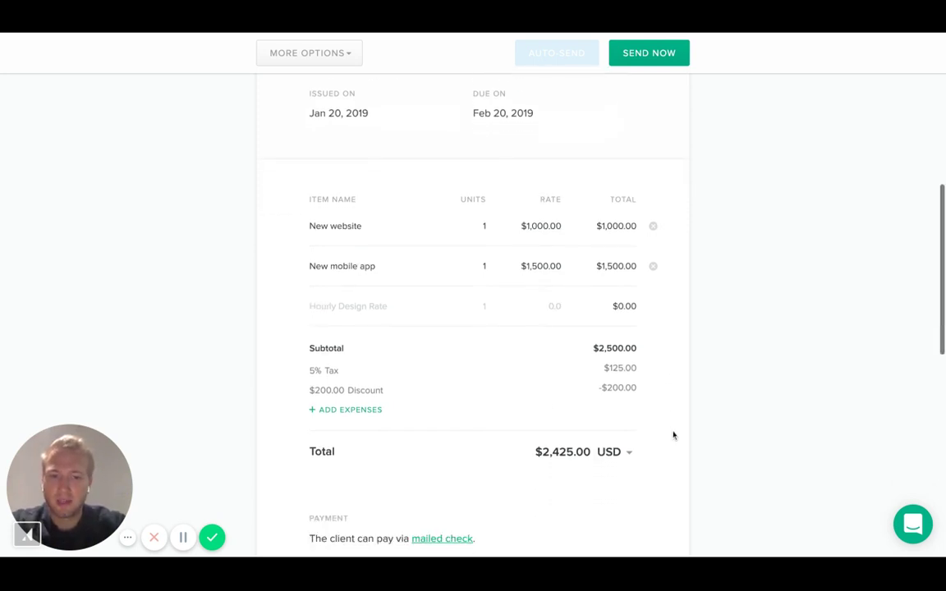
{"action": "left_click", "coordinate": [629, 454]}
{"action": "scroll", "coordinate": [690, 454], "scroll_direction": "down", "scroll_amount": 3}
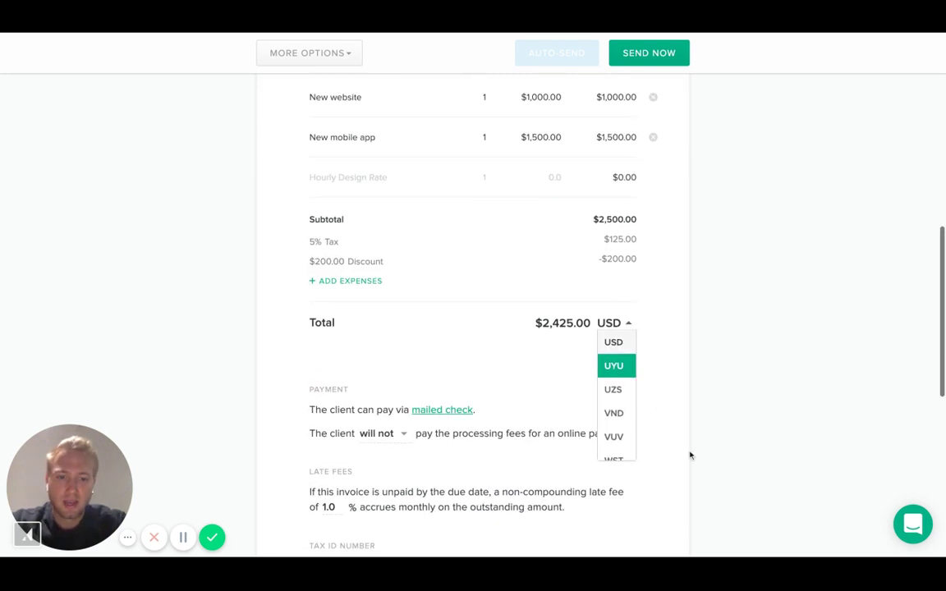
{"action": "scroll", "coordinate": [626, 398], "scroll_direction": "up", "scroll_amount": 10}
{"action": "scroll", "coordinate": [625, 398], "scroll_direction": "up", "scroll_amount": 10}
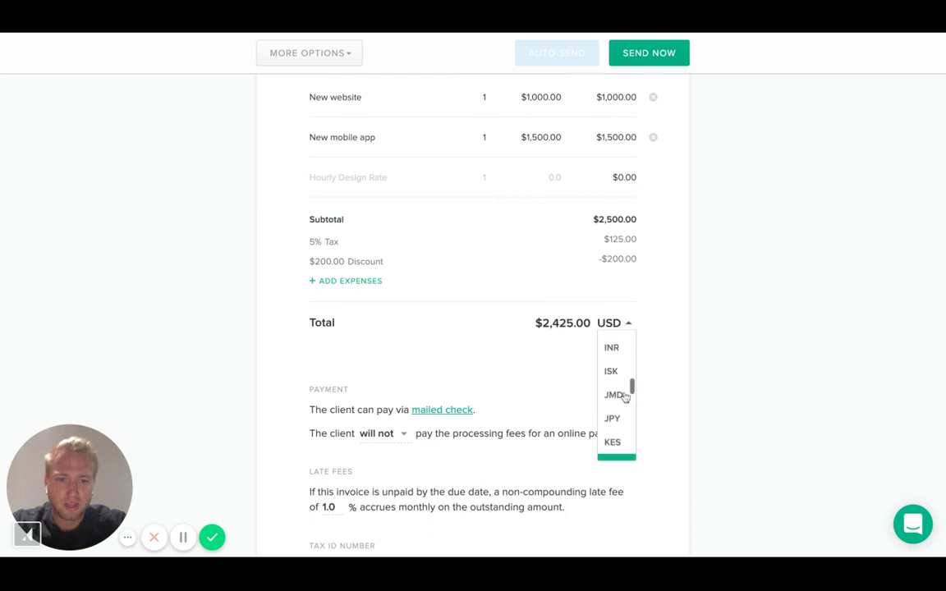
{"action": "scroll", "coordinate": [615, 394], "scroll_direction": "up", "scroll_amount": 5}
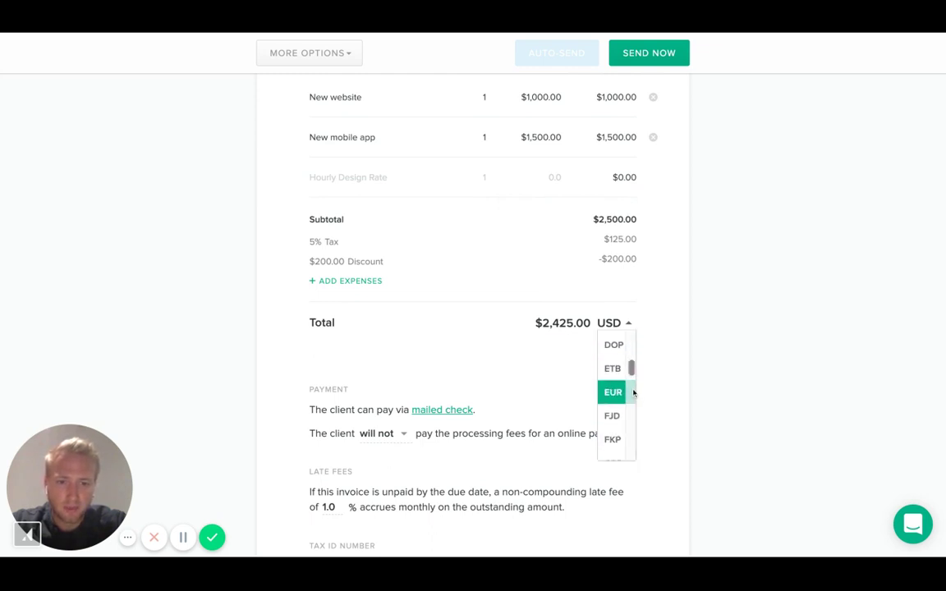
{"action": "left_click", "coordinate": [614, 397]}
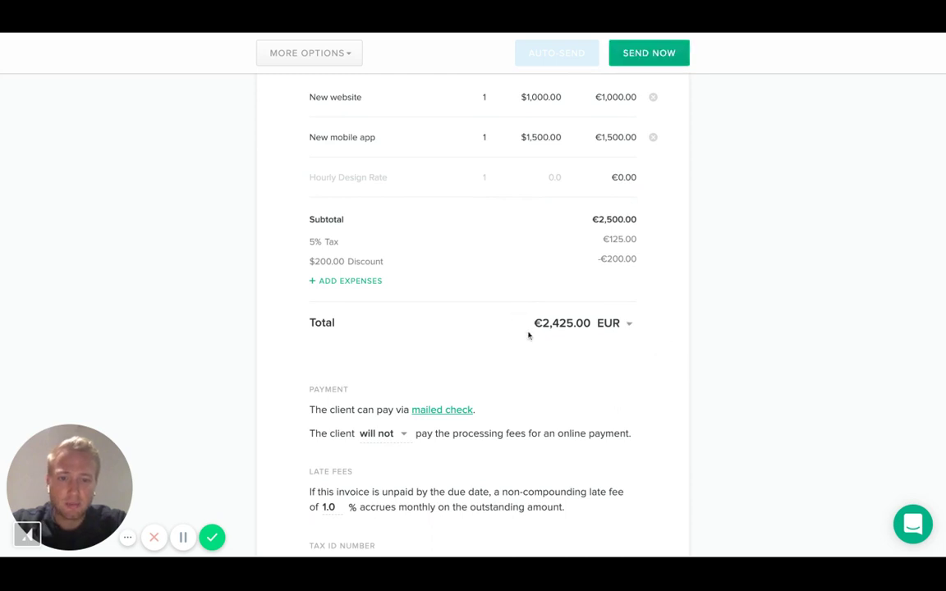
Step: Examine the invoice's accepted payment methods, including the option to connect PayPal, and close them without saving
{"action": "scroll", "coordinate": [534, 324], "scroll_direction": "up", "scroll_amount": 1}
{"action": "scroll", "coordinate": [534, 324], "scroll_direction": "up", "scroll_amount": 1}
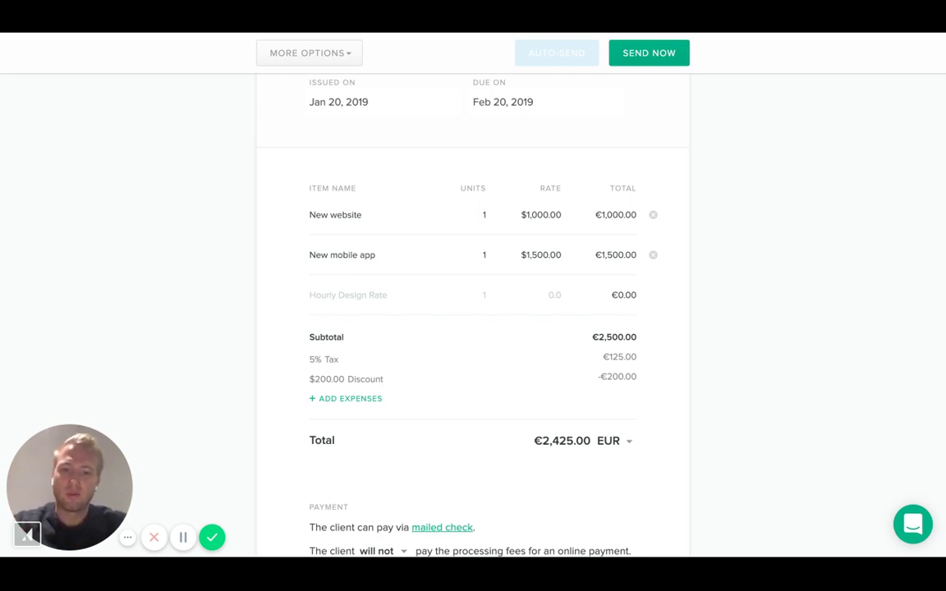
{"action": "scroll", "coordinate": [473, 312], "scroll_direction": "down", "scroll_amount": 5}
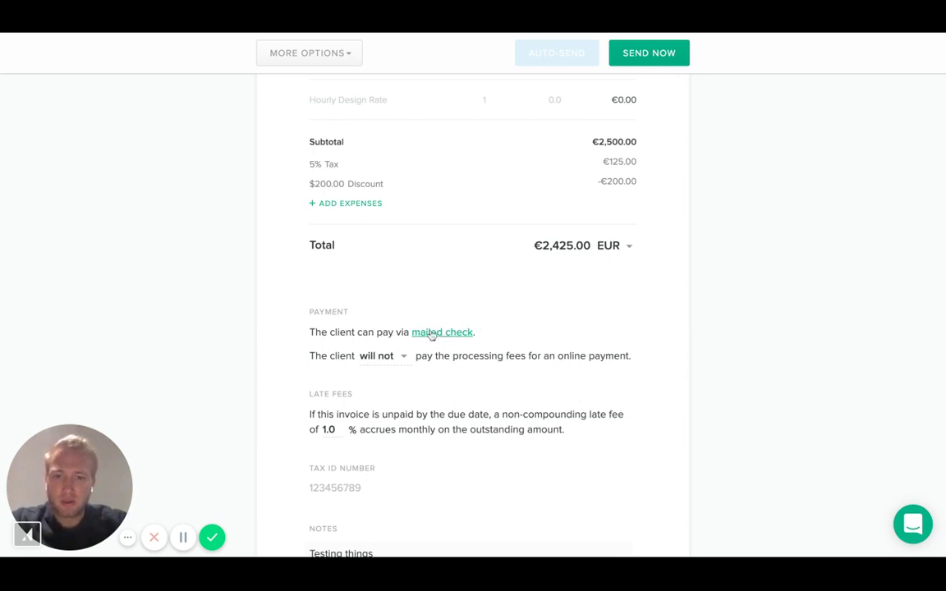
{"action": "left_click", "coordinate": [449, 338]}
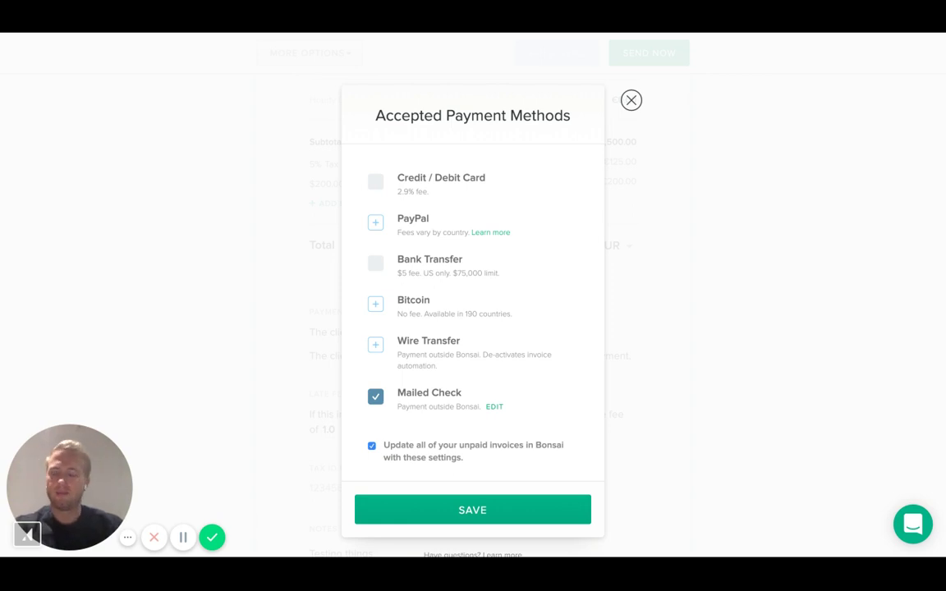
{"action": "left_click", "coordinate": [631, 99]}
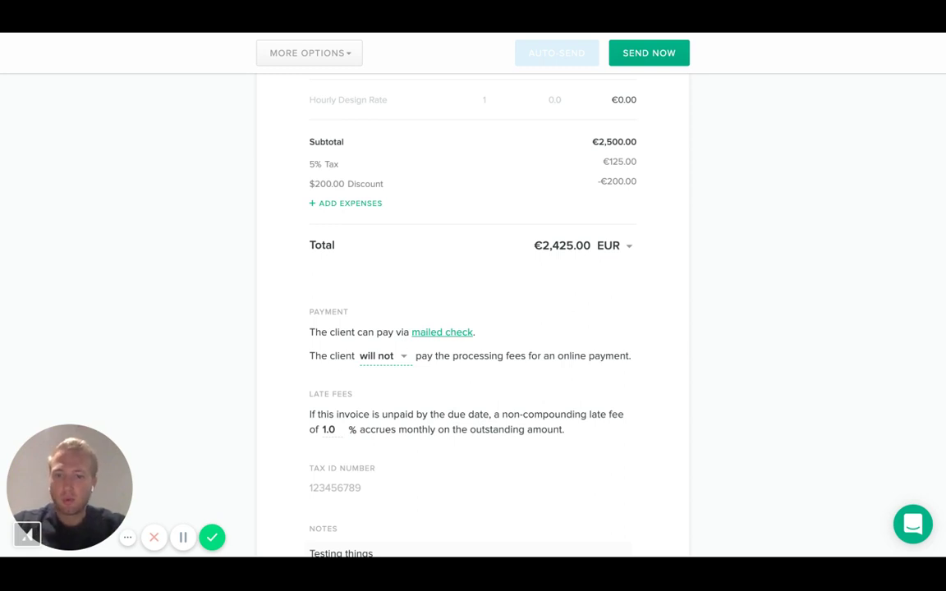
{"action": "left_click", "coordinate": [435, 332]}
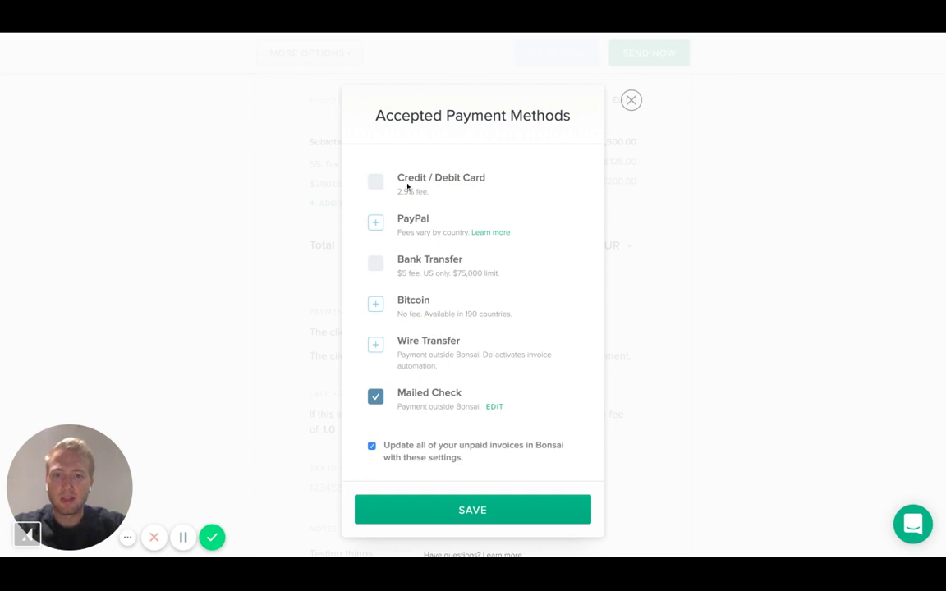
{"action": "left_click_drag", "start_coordinate": [407, 185], "coordinate": [486, 182]}
{"action": "left_click", "coordinate": [415, 220]}
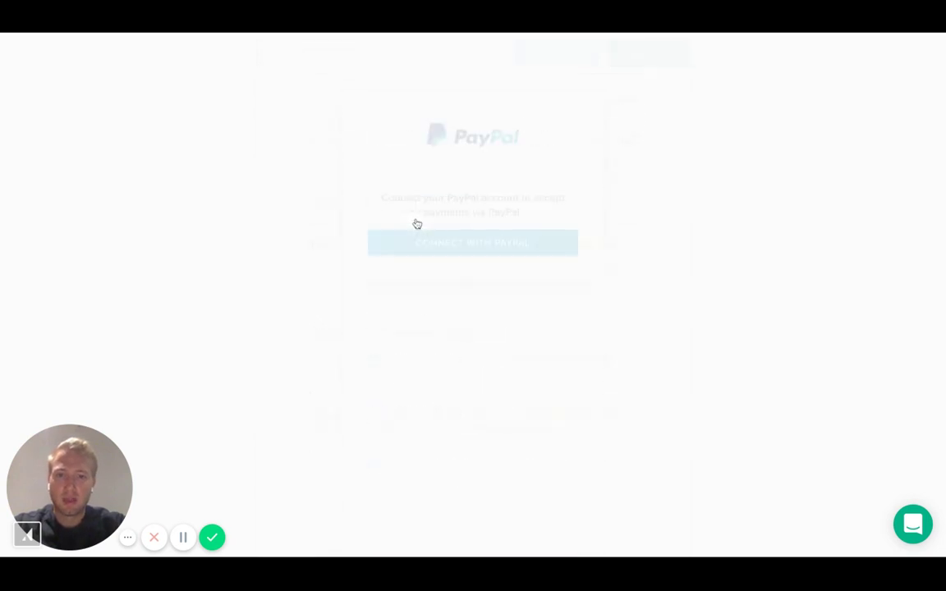
{"action": "left_click", "coordinate": [628, 102]}
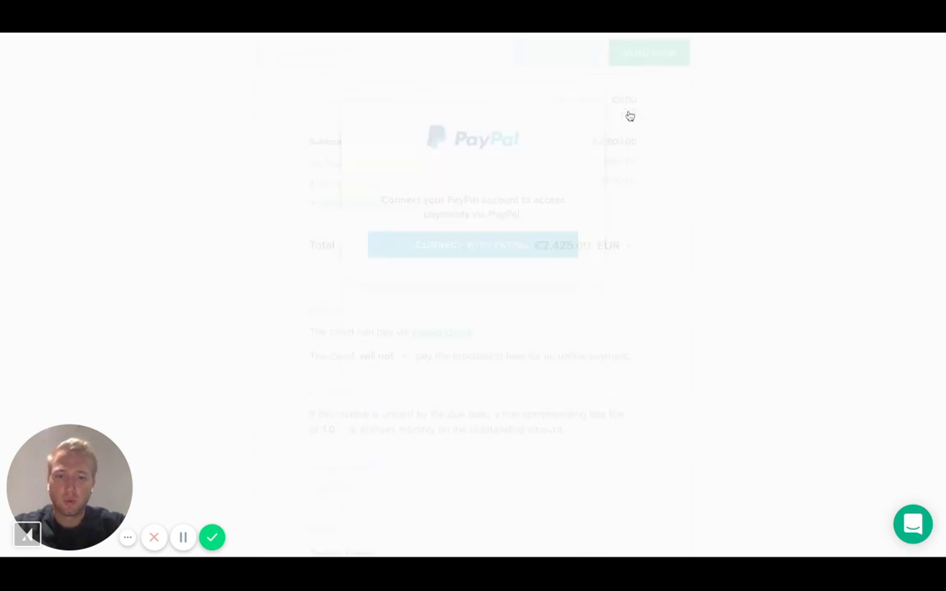
{"action": "left_click", "coordinate": [441, 332]}
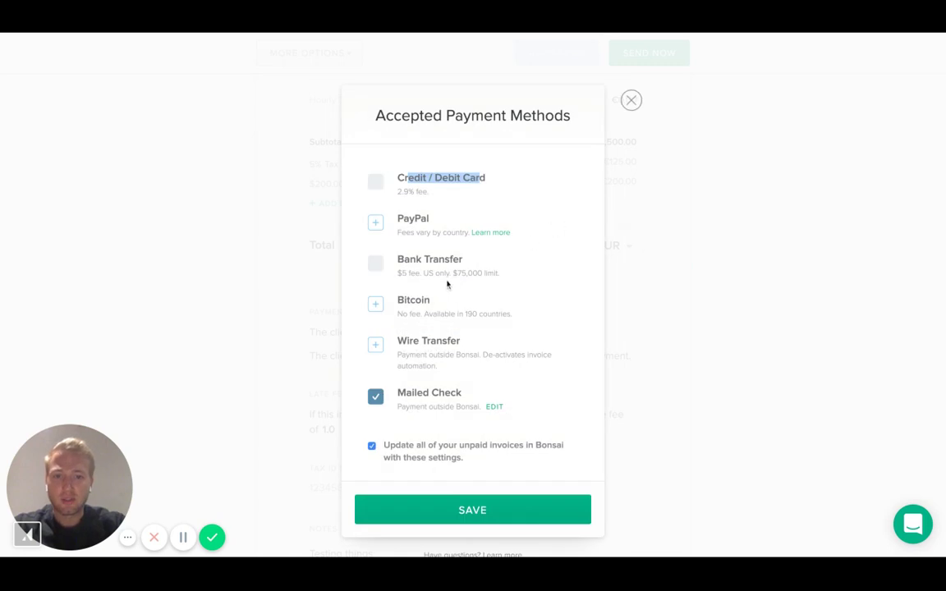
{"action": "left_click", "coordinate": [444, 276]}
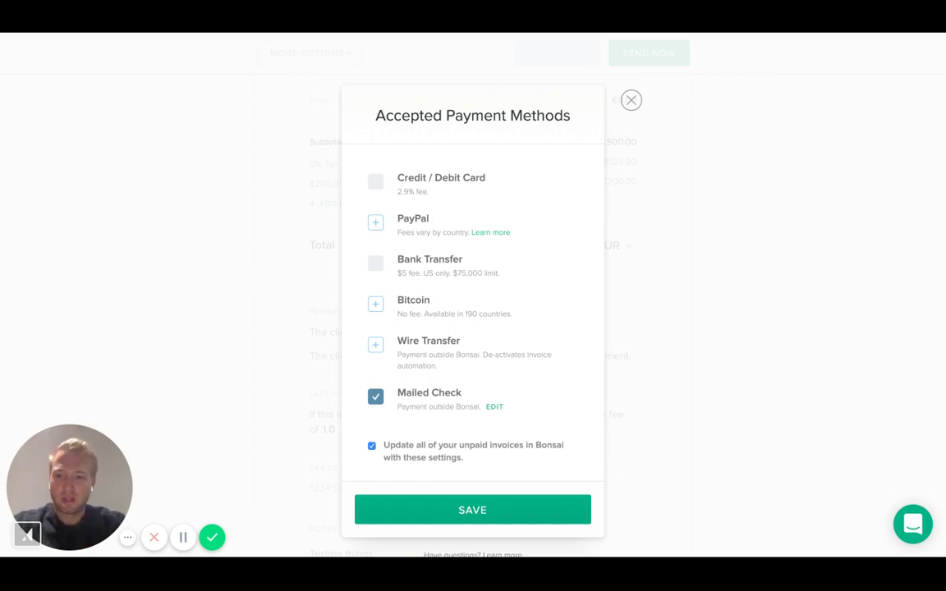
{"action": "left_click", "coordinate": [630, 101]}
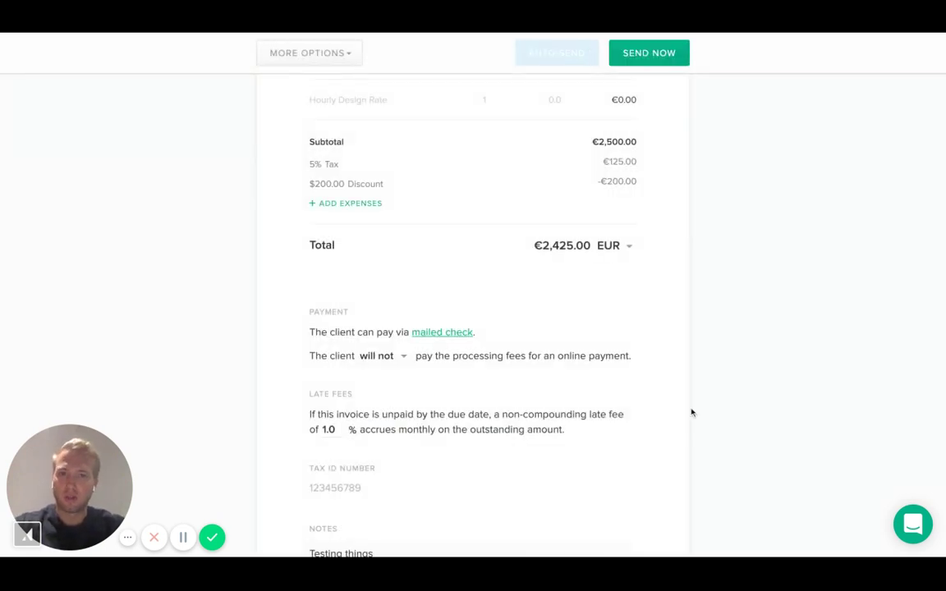
Step: Review the invoice's late fee terms together with its due date
{"action": "scroll", "coordinate": [671, 412], "scroll_direction": "down", "scroll_amount": 1}
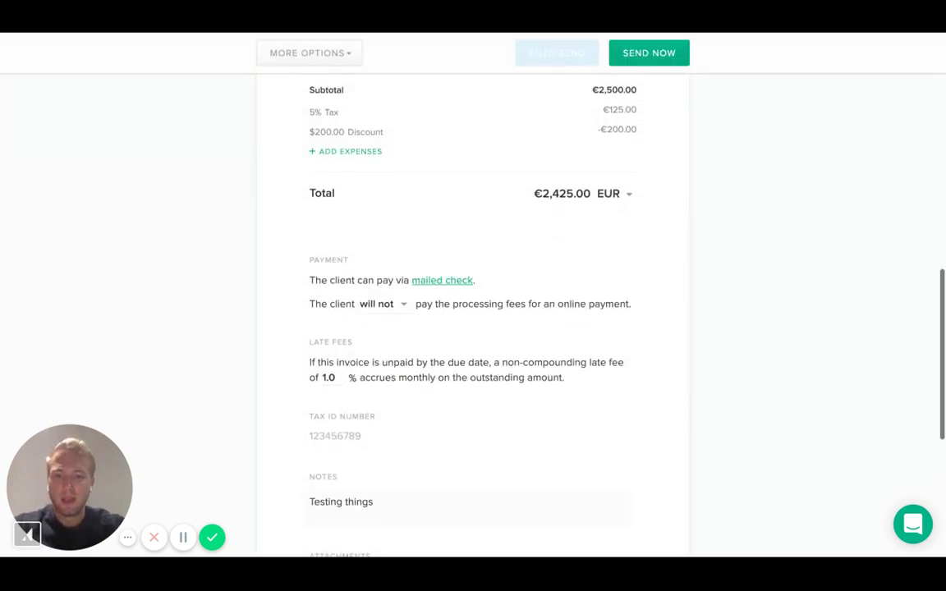
{"action": "scroll", "coordinate": [505, 344], "scroll_direction": "up", "scroll_amount": 1}
{"action": "scroll", "coordinate": [321, 391], "scroll_direction": "up", "scroll_amount": 1}
{"action": "triple_click", "coordinate": [434, 421]}
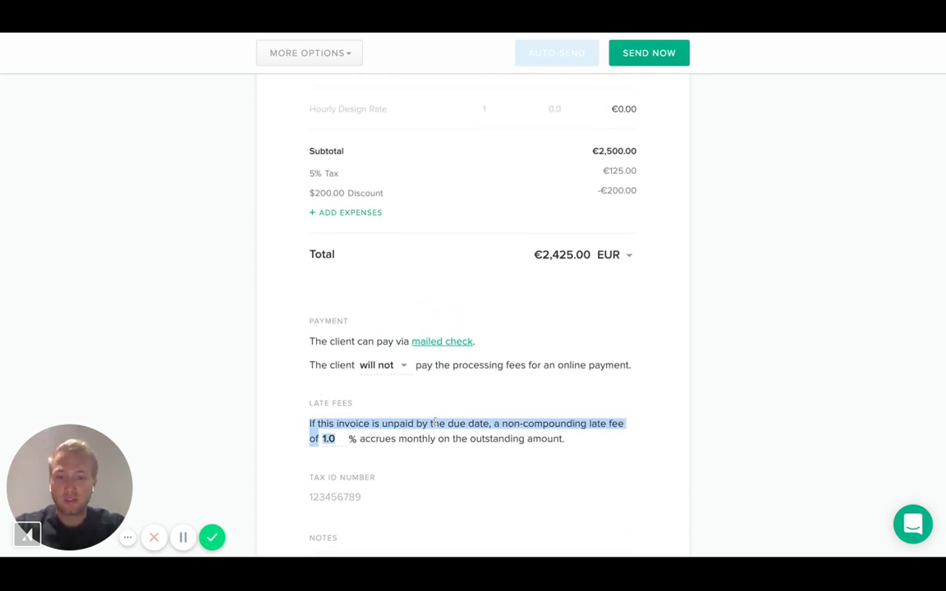
{"action": "scroll", "coordinate": [433, 421], "scroll_direction": "up", "scroll_amount": 8}
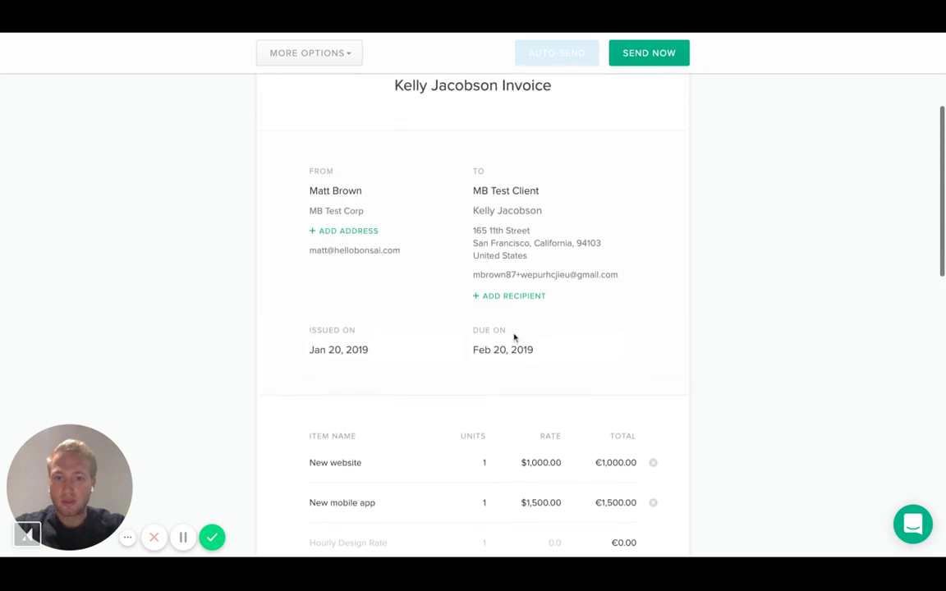
{"action": "scroll", "coordinate": [657, 348], "scroll_direction": "down", "scroll_amount": 7}
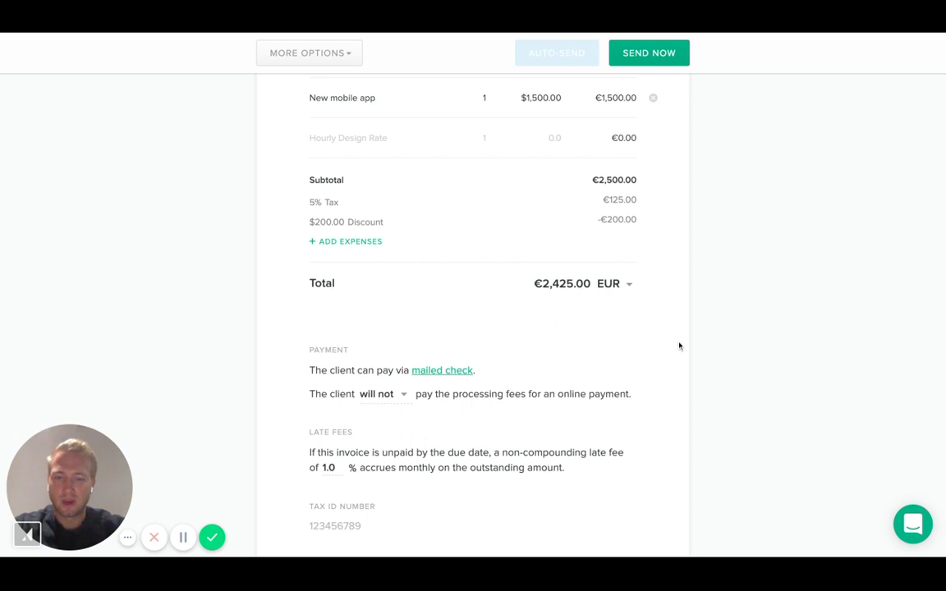
Step: Replace the invoice notes with "Thanks for your business!"
{"action": "scroll", "coordinate": [741, 340], "scroll_direction": "down", "scroll_amount": 5}
{"action": "scroll", "coordinate": [370, 439], "scroll_direction": "down", "scroll_amount": 1}
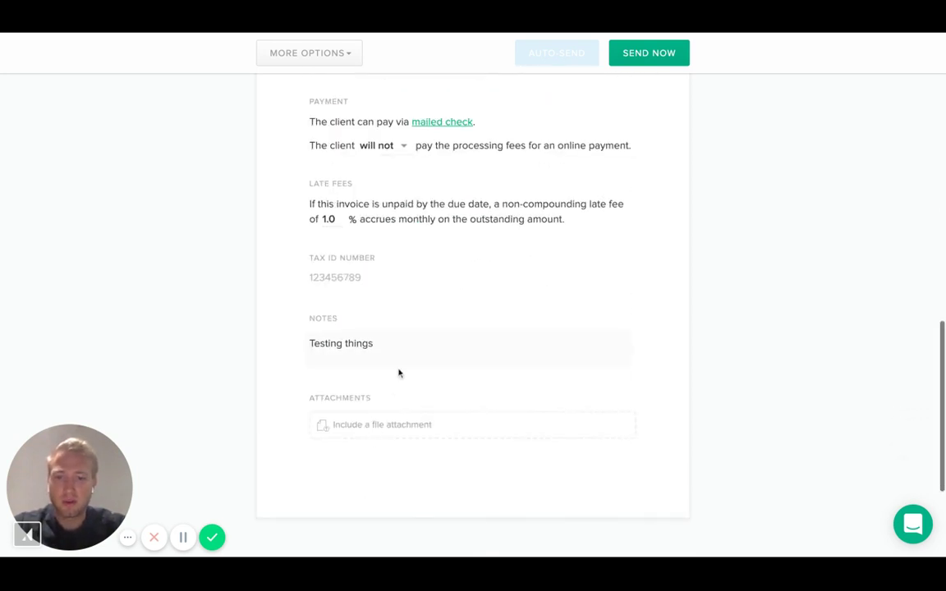
{"action": "triple_click", "coordinate": [407, 358]}
{"action": "type", "text": "T"}
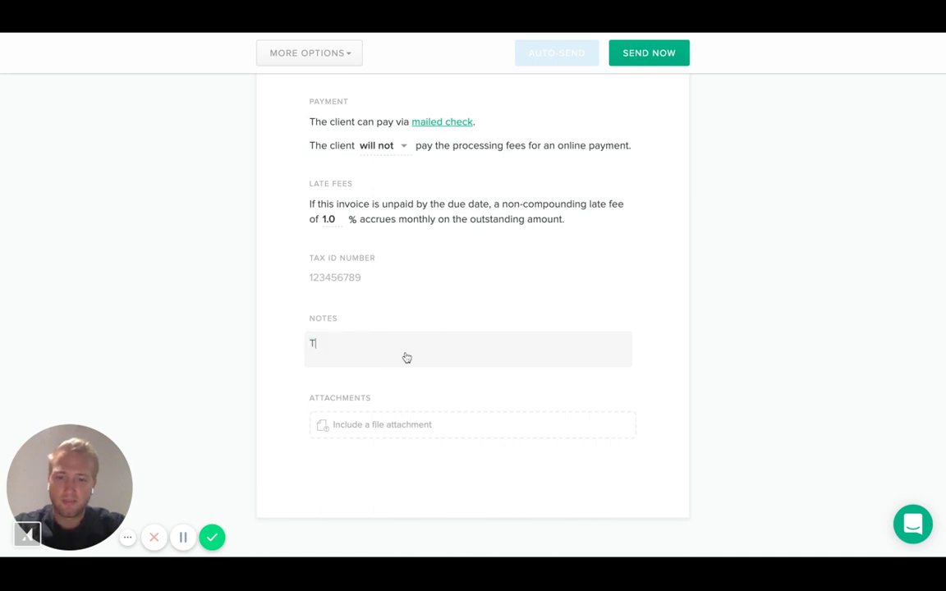
{"action": "type", "text": "hanks for your business!"}
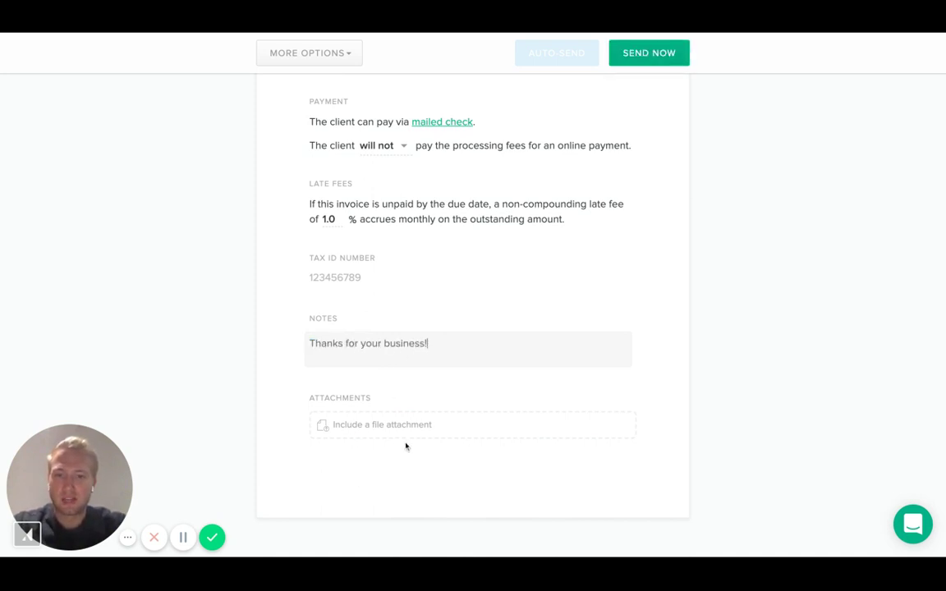
Step: Examine the payment method, payment date and client notification options for marking the invoice as paid, and close them without saving
{"action": "scroll", "coordinate": [759, 326], "scroll_direction": "up", "scroll_amount": 5}
{"action": "scroll", "coordinate": [759, 326], "scroll_direction": "up", "scroll_amount": 6}
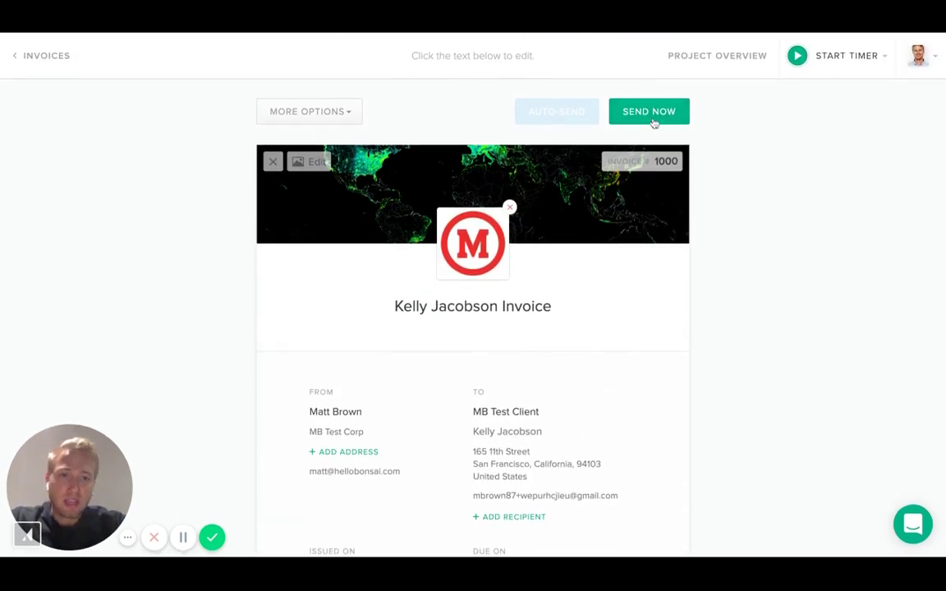
{"action": "left_click", "coordinate": [283, 114]}
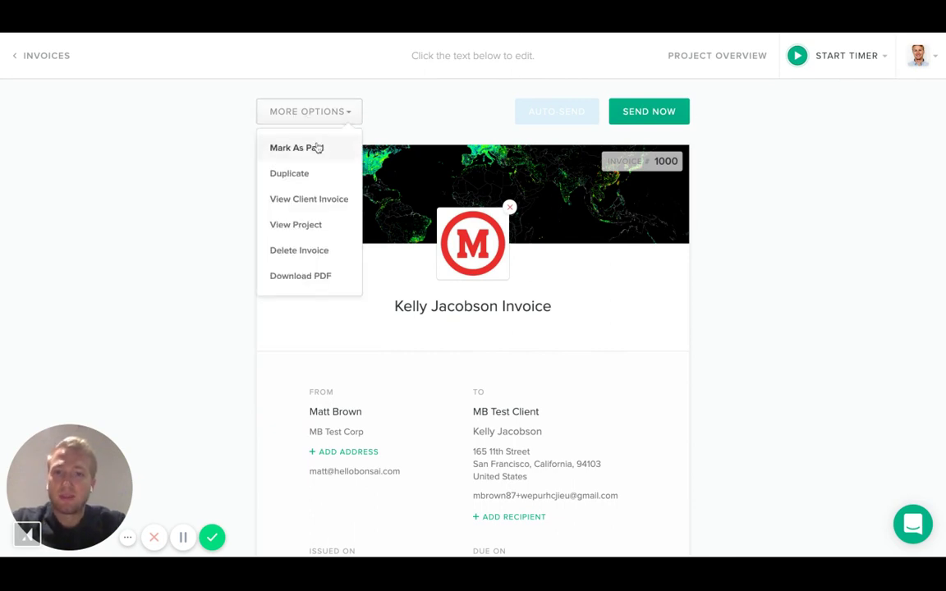
{"action": "left_click", "coordinate": [317, 148]}
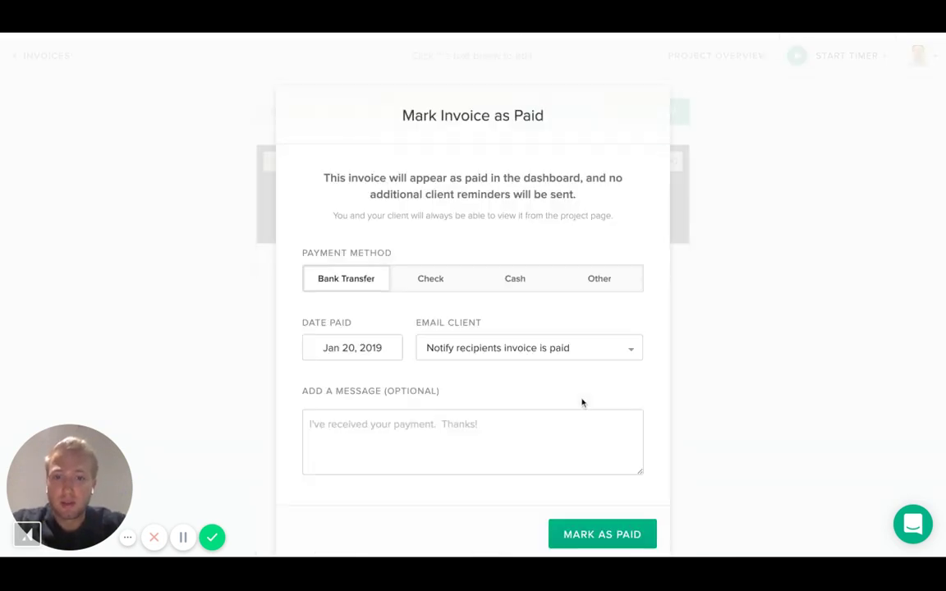
{"action": "left_click", "coordinate": [422, 283]}
{"action": "left_click", "coordinate": [509, 277]}
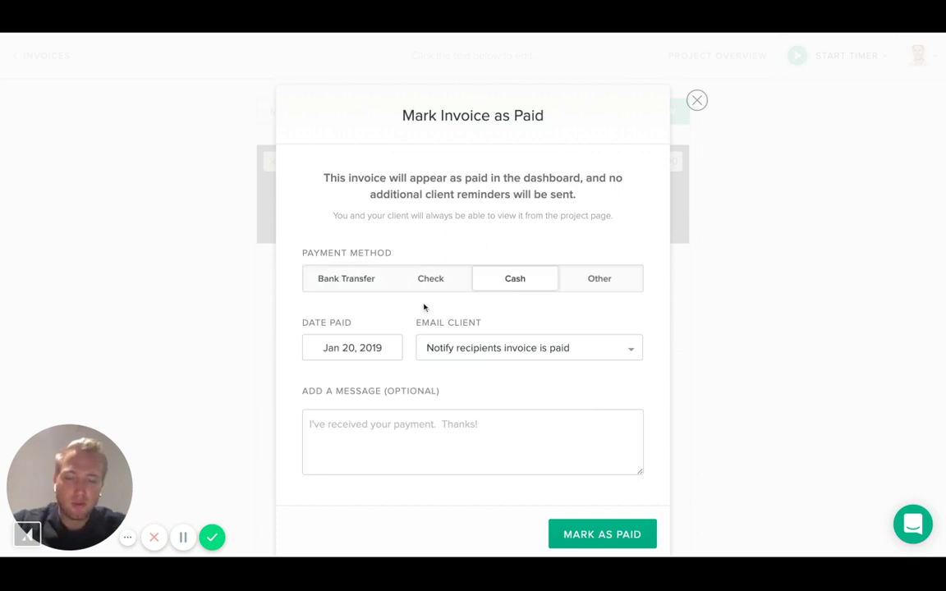
{"action": "left_click", "coordinate": [332, 349]}
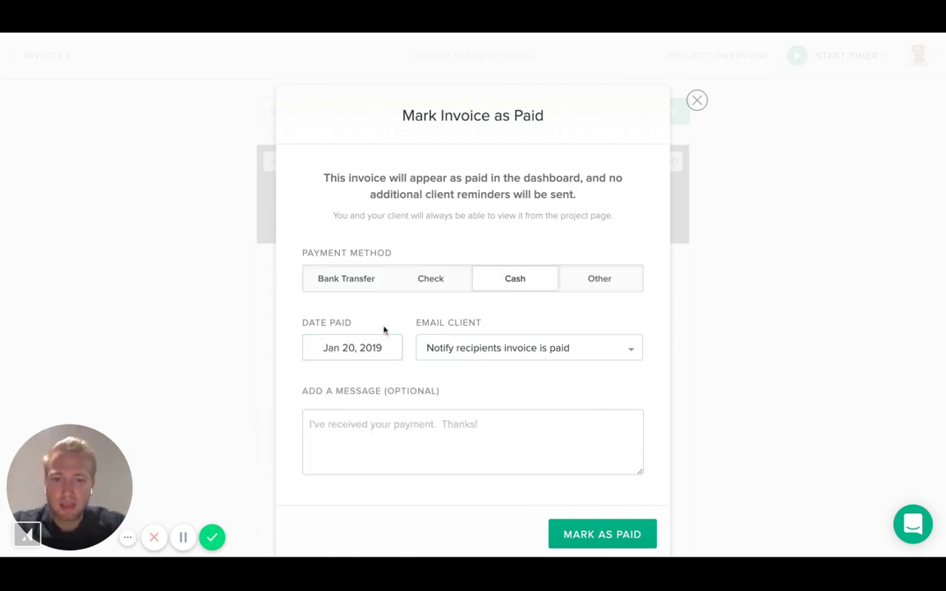
{"action": "left_click", "coordinate": [509, 350]}
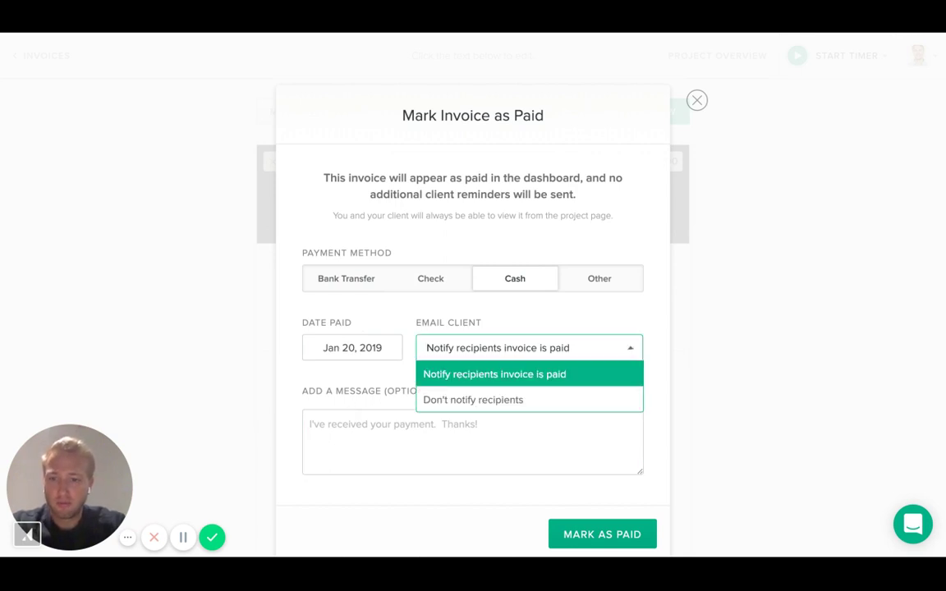
{"action": "left_click", "coordinate": [696, 100]}
Step: Look over the additional invoice actions and review the invoice from its line items back up to its header
{"action": "left_click", "coordinate": [345, 113]}
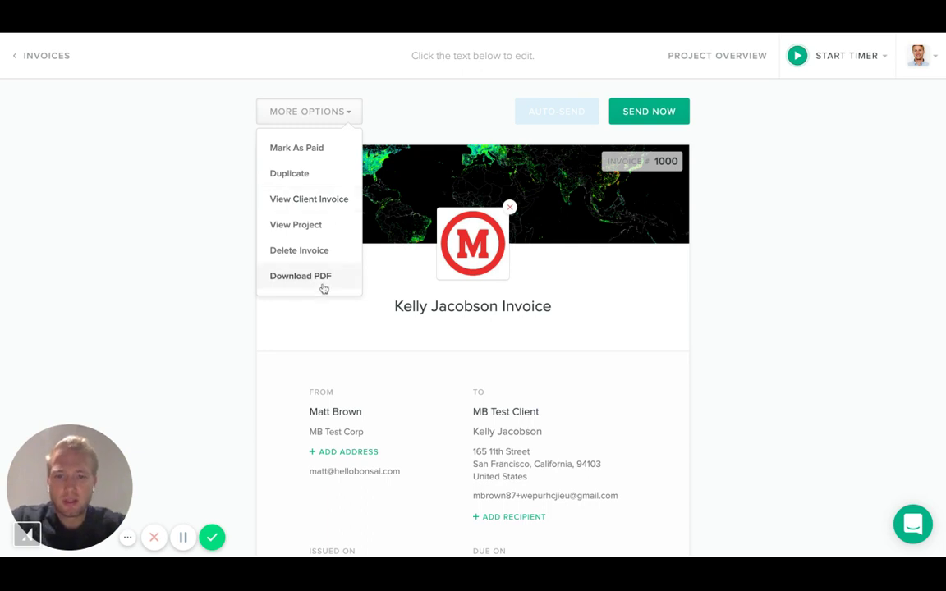
{"action": "left_click", "coordinate": [204, 325]}
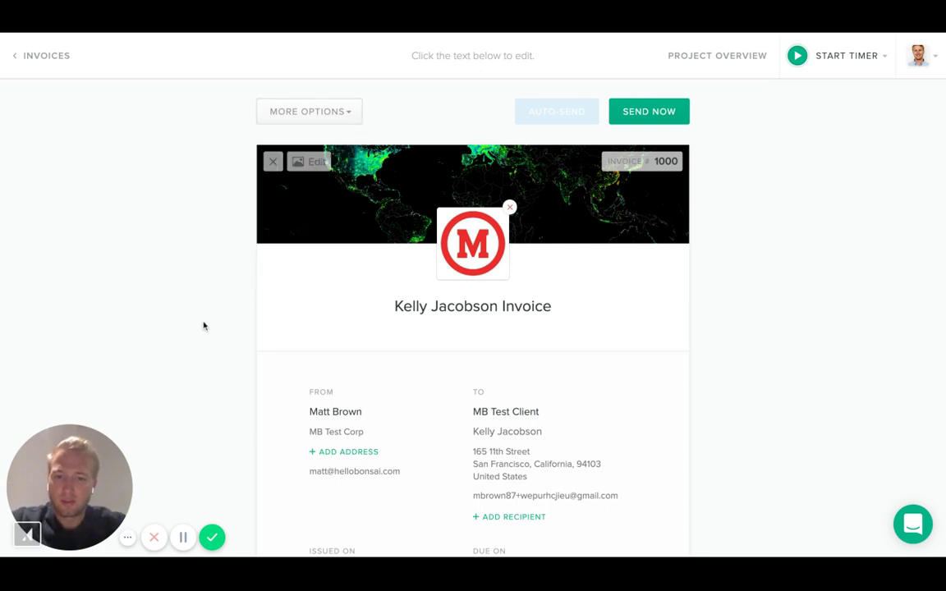
{"action": "scroll", "coordinate": [205, 326], "scroll_direction": "down", "scroll_amount": 10}
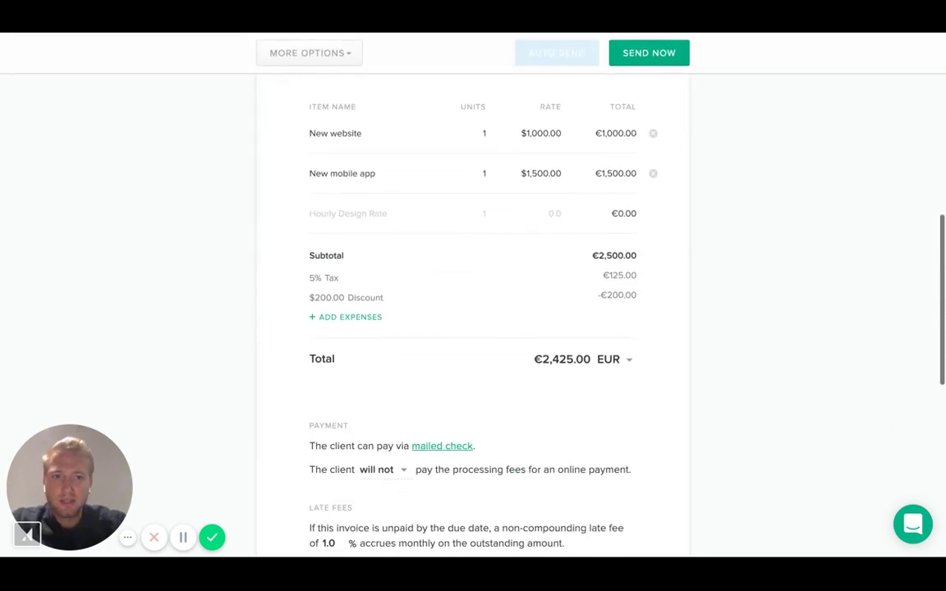
{"action": "scroll", "coordinate": [205, 326], "scroll_direction": "up", "scroll_amount": 2}
{"action": "scroll", "coordinate": [204, 326], "scroll_direction": "down", "scroll_amount": 3}
{"action": "scroll", "coordinate": [204, 326], "scroll_direction": "up", "scroll_amount": 10}
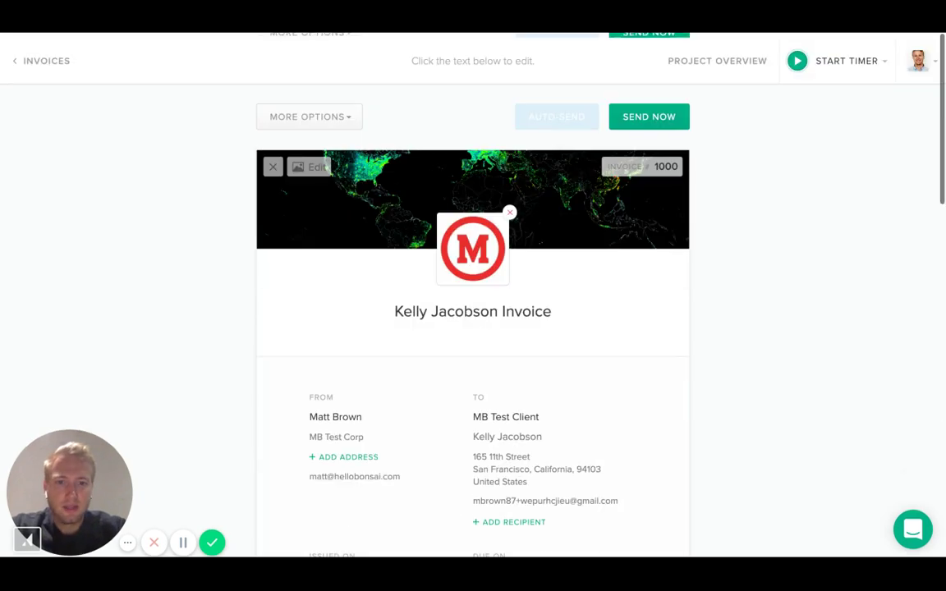